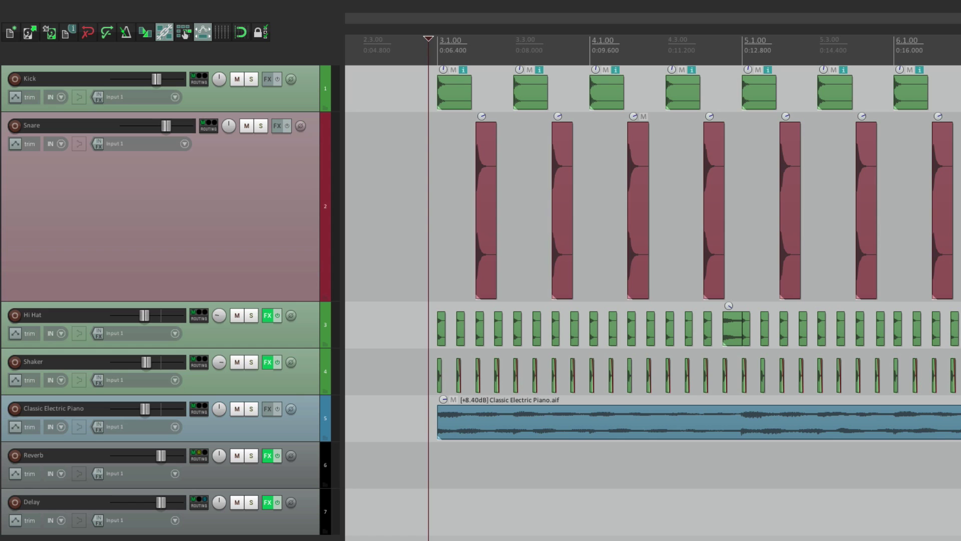
- Listen to the mix and inspect the ReaVerb and ReaDelay effects on the Reverb and Delay tracks
key(space)
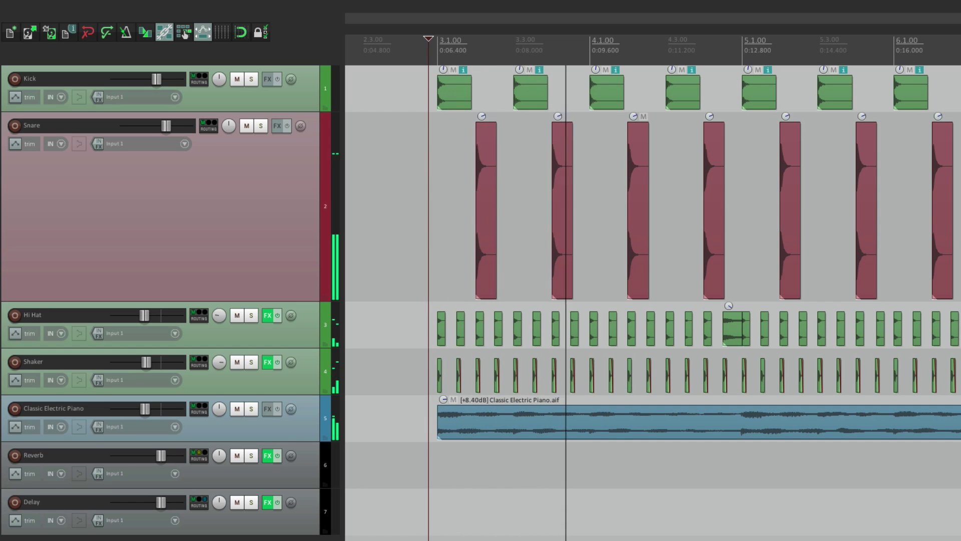
key(space)
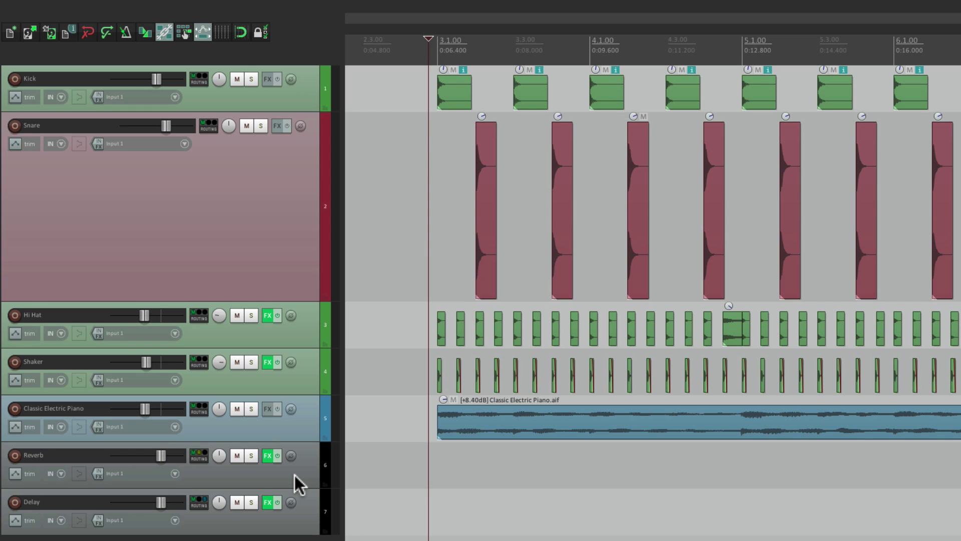
click(266, 455)
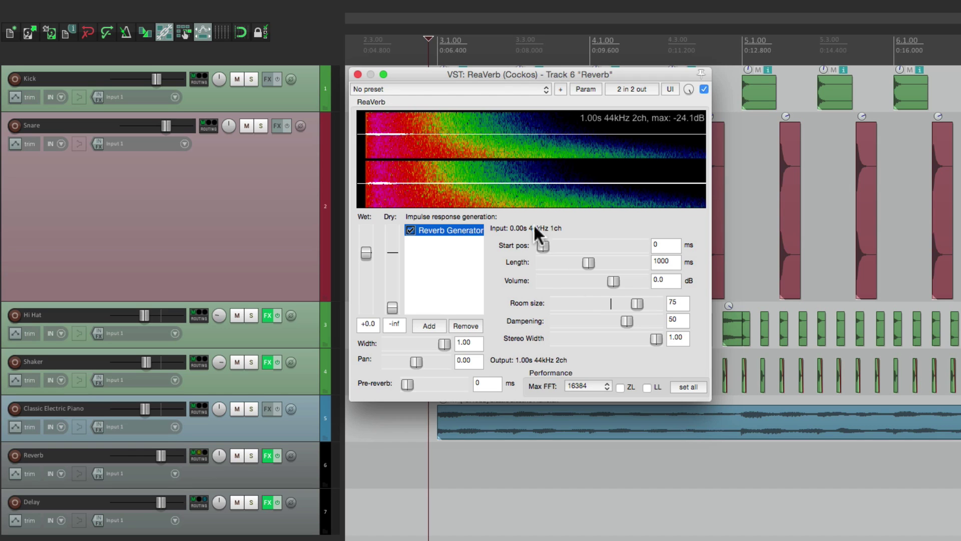
click(357, 74)
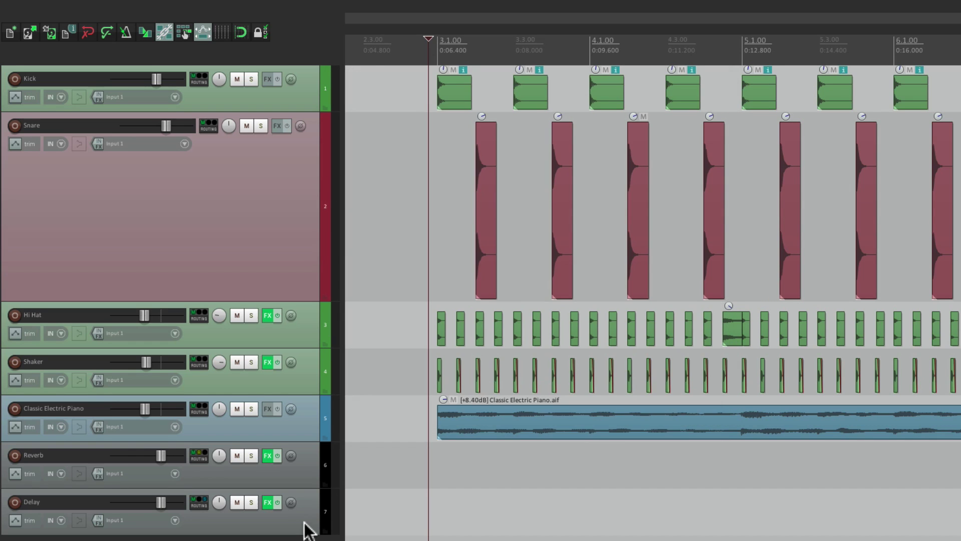
click(266, 501)
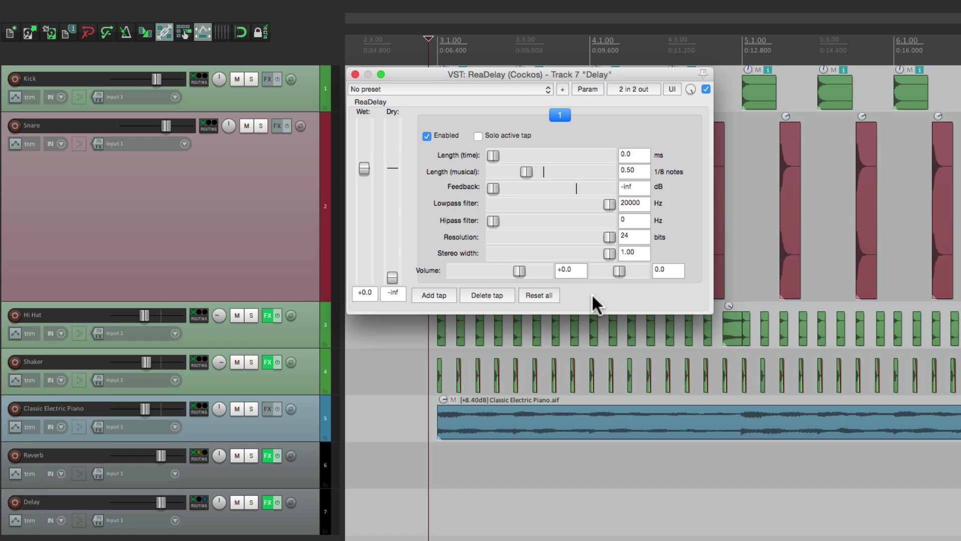
click(355, 74)
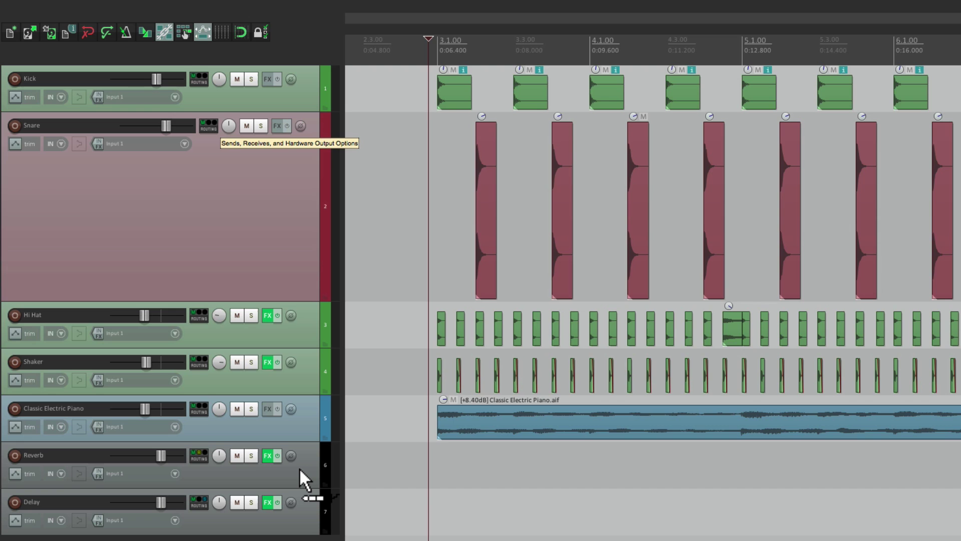
- Create a send from the Snare track to the Reverb track and set its level to -17.50 dB
drag(300, 469, 299, 472)
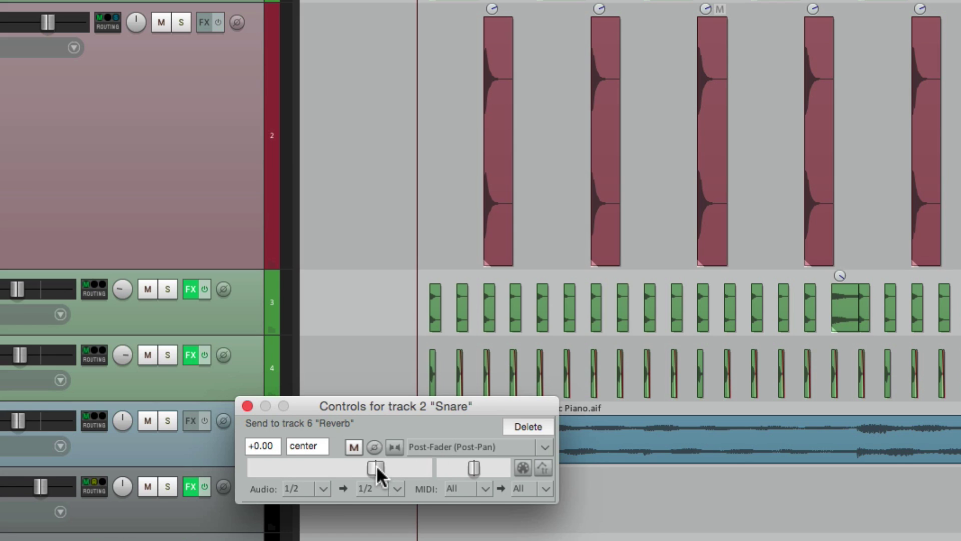
drag(376, 466, 248, 482)
drag(259, 468, 325, 469)
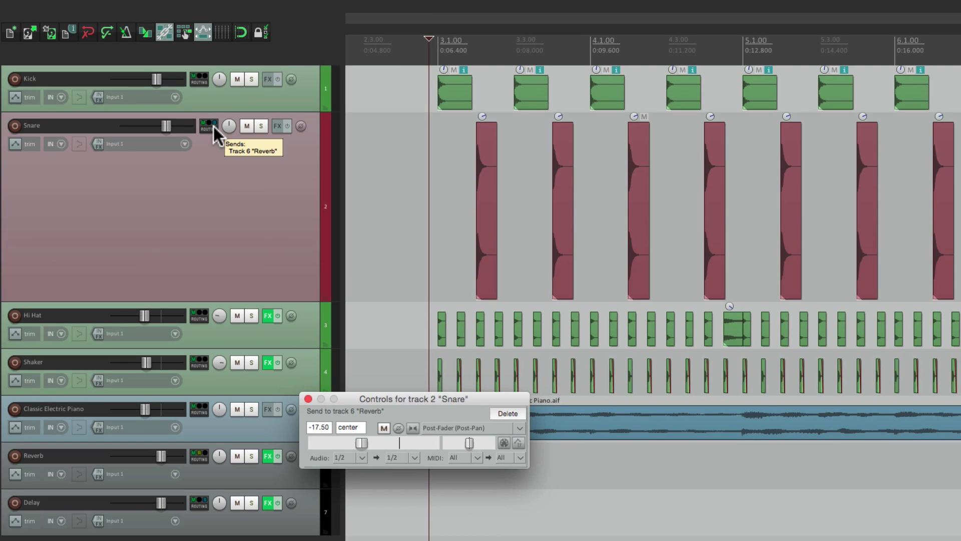
- Create a send from the Snare track to the Delay track and set its level to -19.87 dB during playback
drag(212, 125, 310, 518)
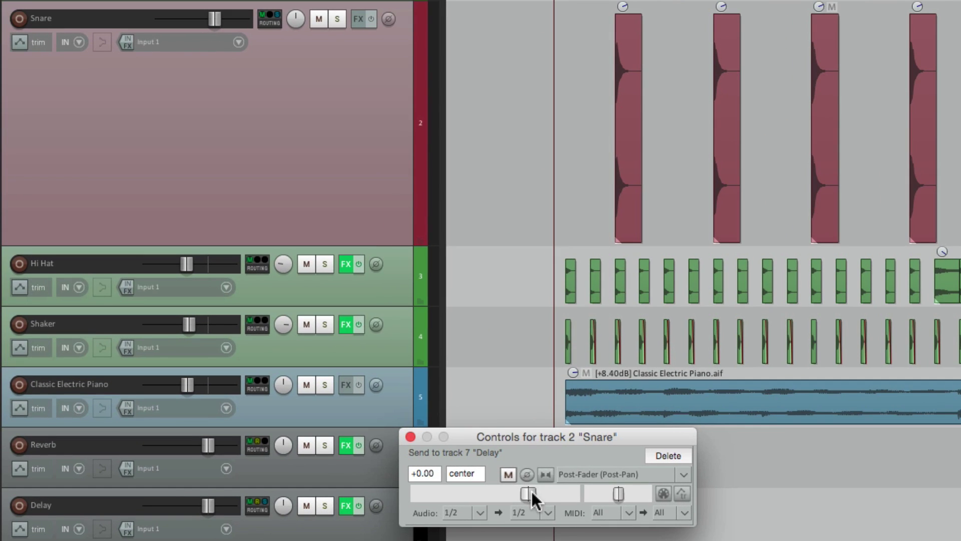
drag(528, 494, 502, 496)
key(space)
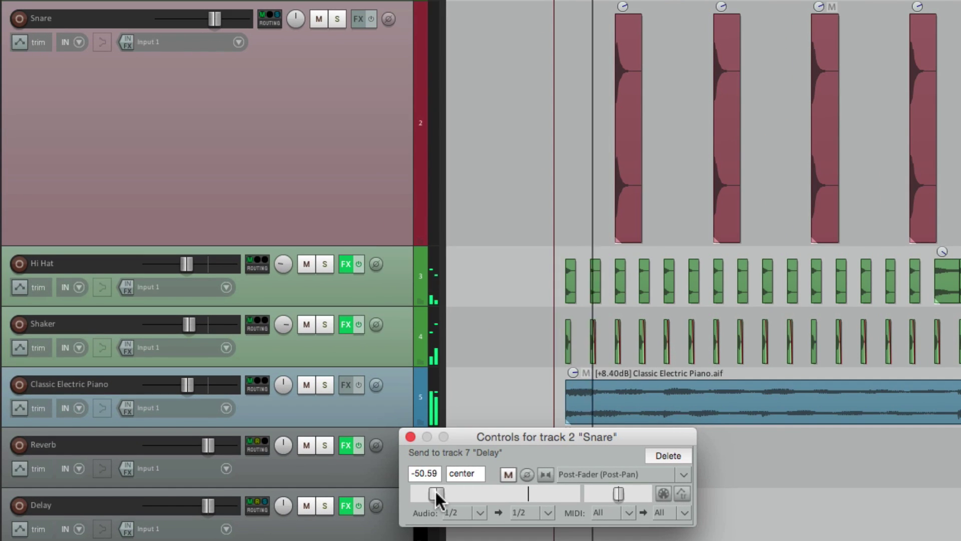
drag(434, 490, 473, 493)
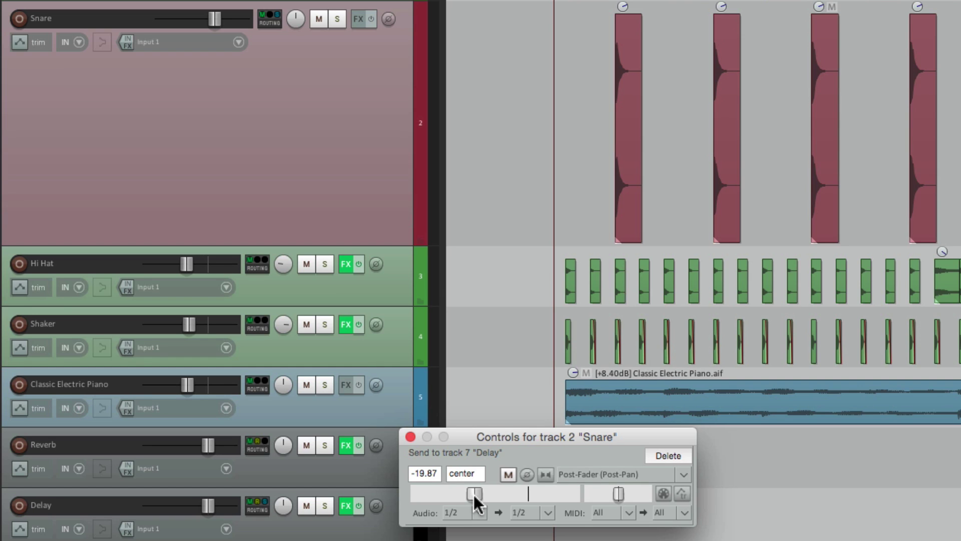
click(410, 436)
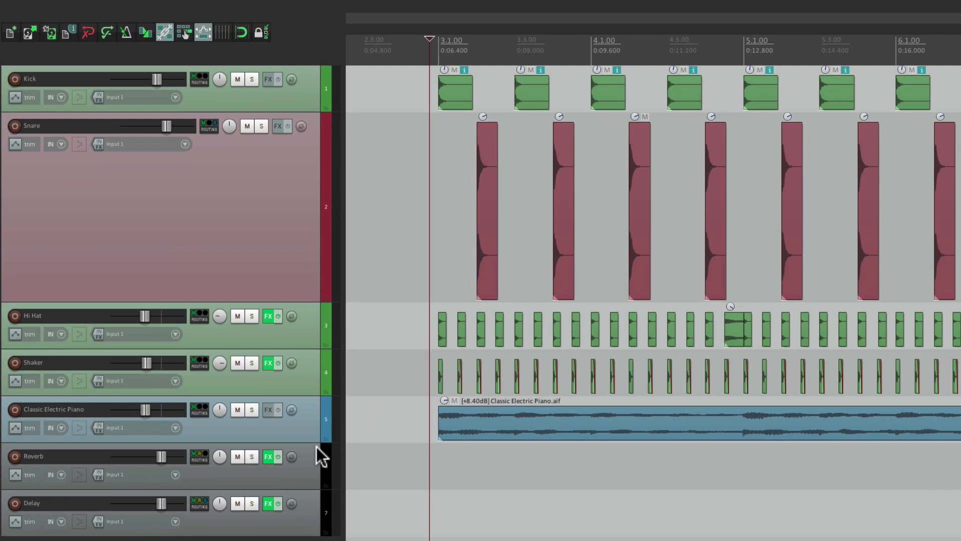
- Review the Snare track's sends in its routing window and in the mixer
click(209, 126)
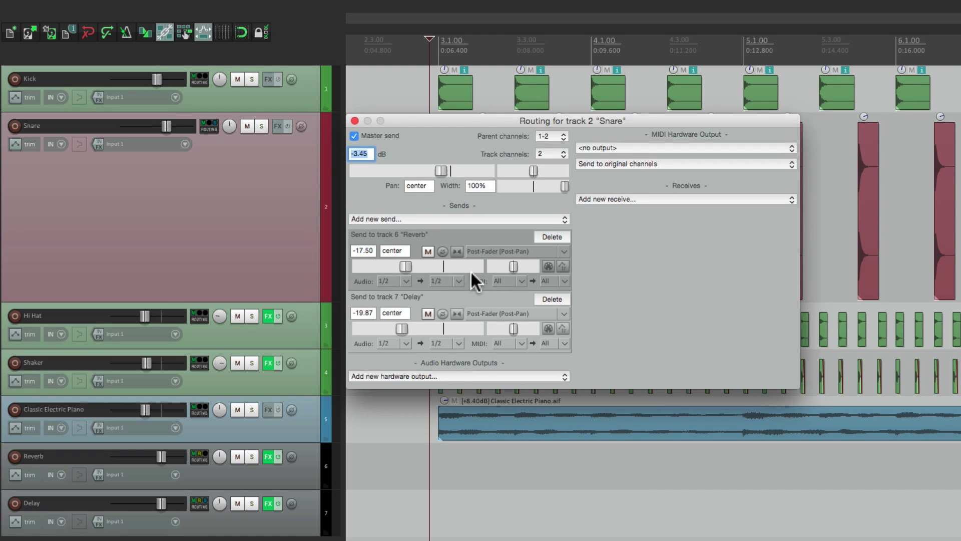
click(355, 121)
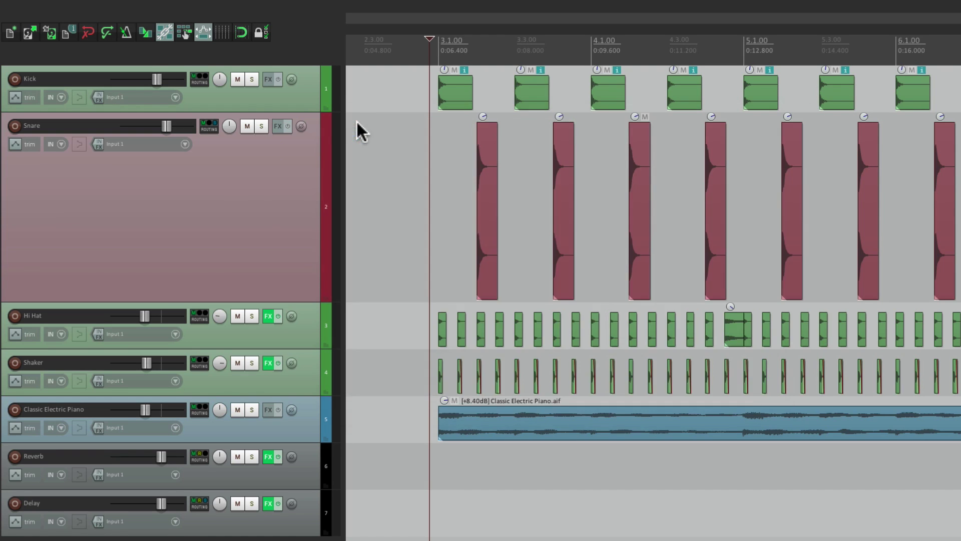
key(super+m)
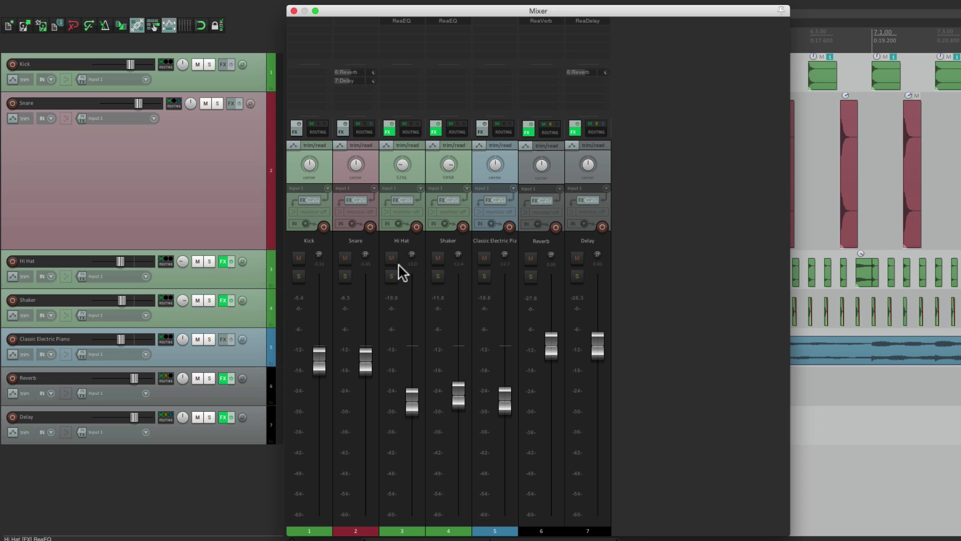
click(294, 11)
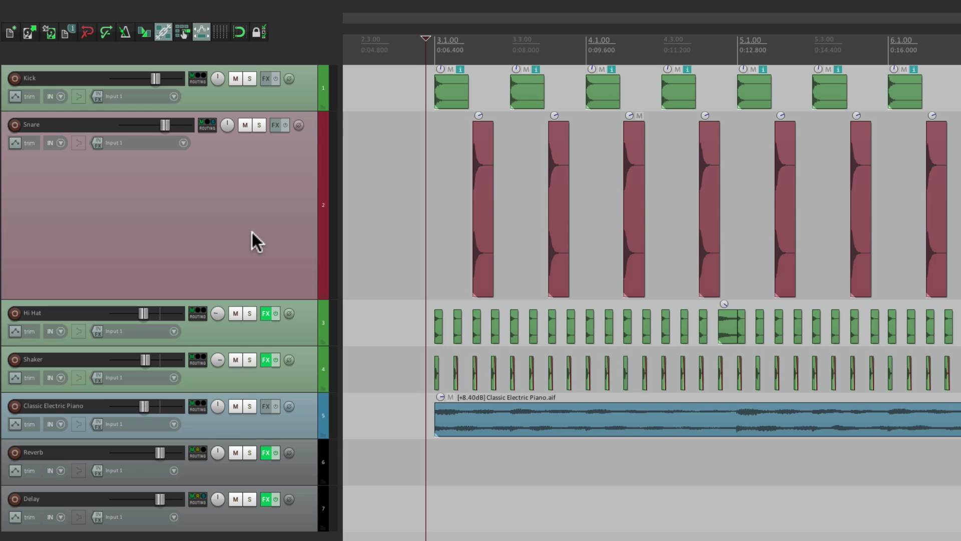
click(209, 127)
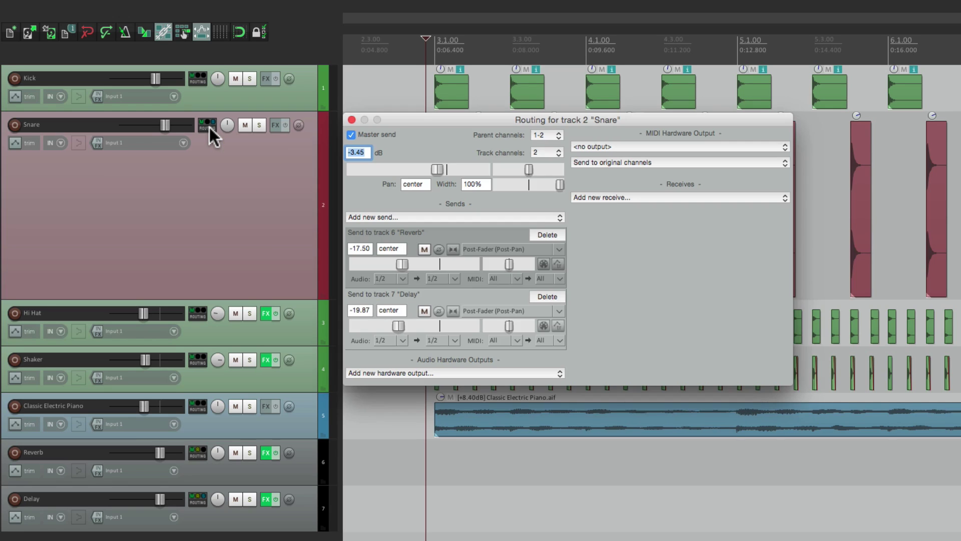
click(350, 120)
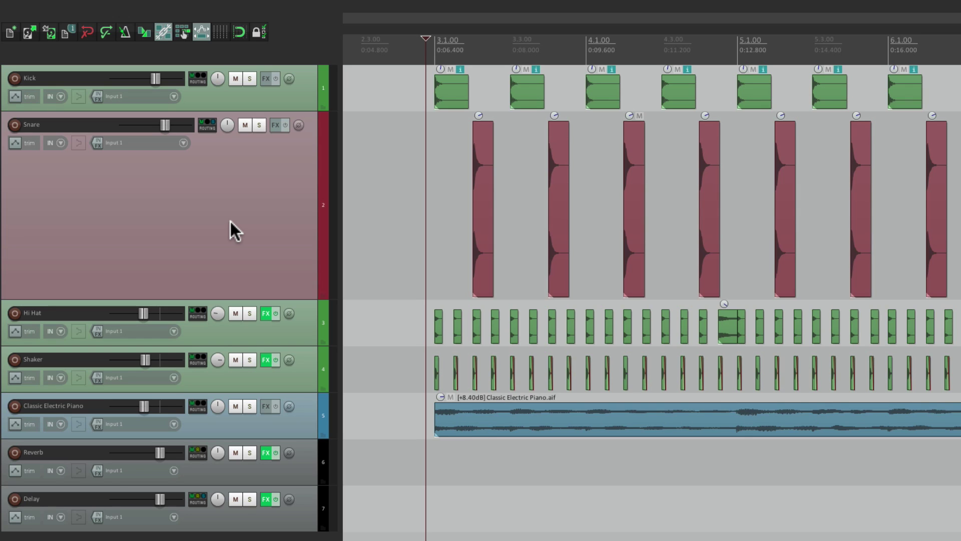
- Delete the Snare track's sends to the Reverb and Delay tracks
click(207, 125)
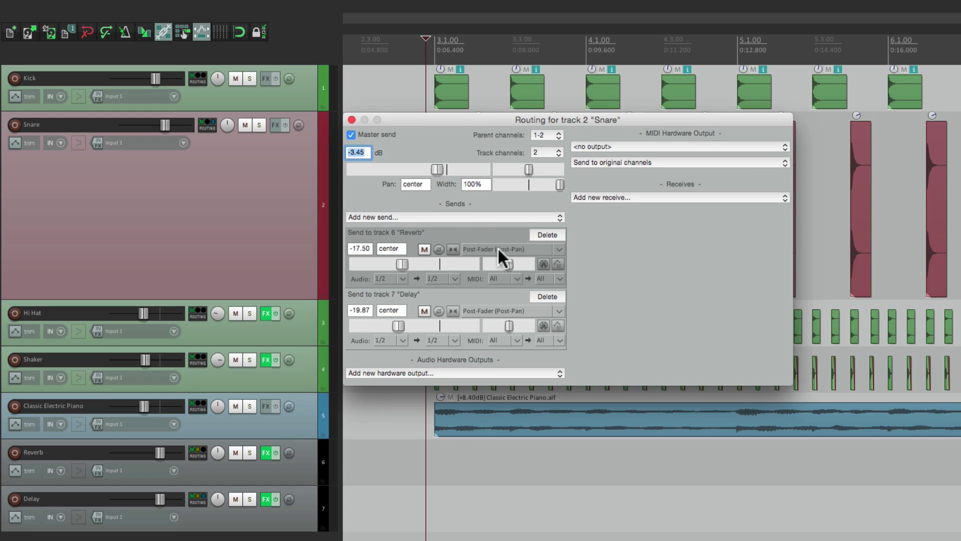
click(535, 234)
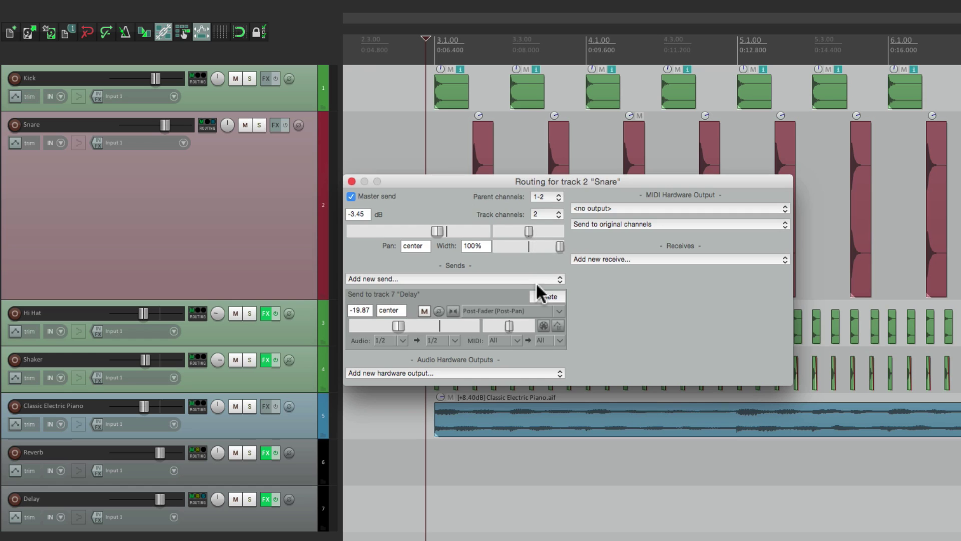
click(538, 295)
click(352, 244)
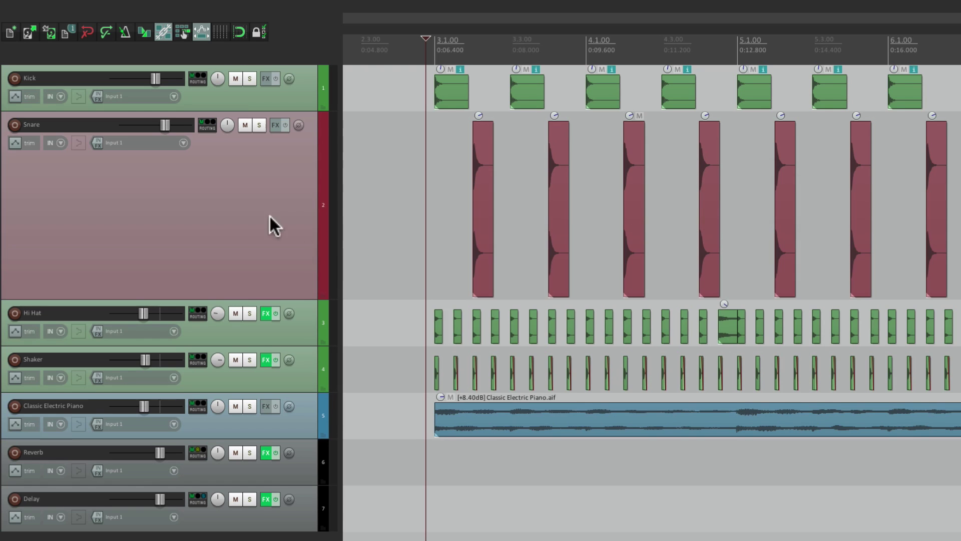
- Insert two new tracks directly below the Snare track
click(270, 216)
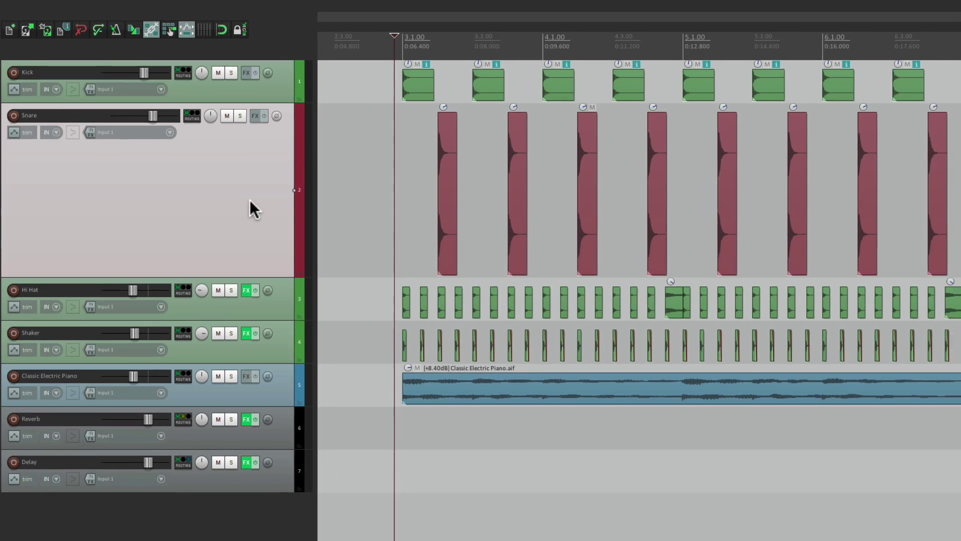
key(ctrl+t)
key(ctrl+t)
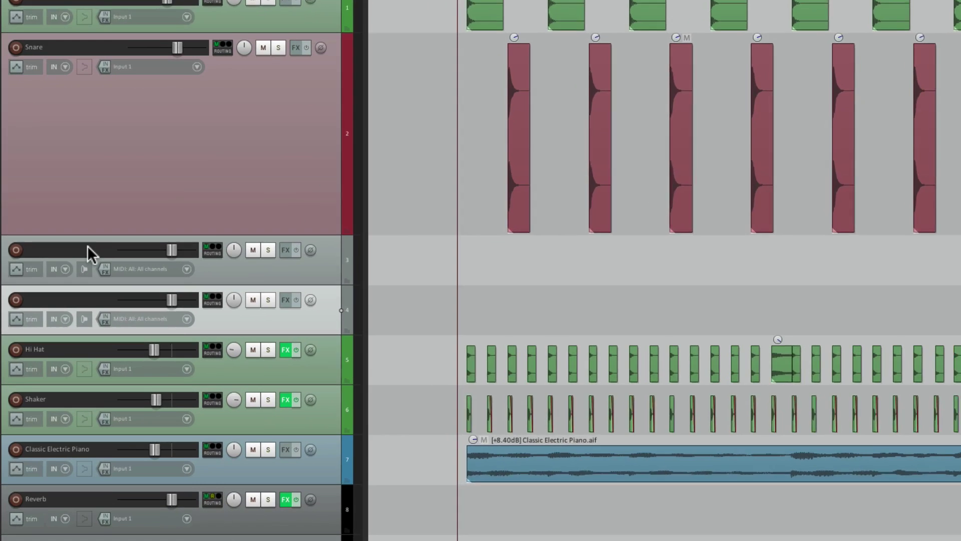
- Name the two new tracks Reverb and Delay and clear the track selection
double_click(70, 273)
text(Reverb)
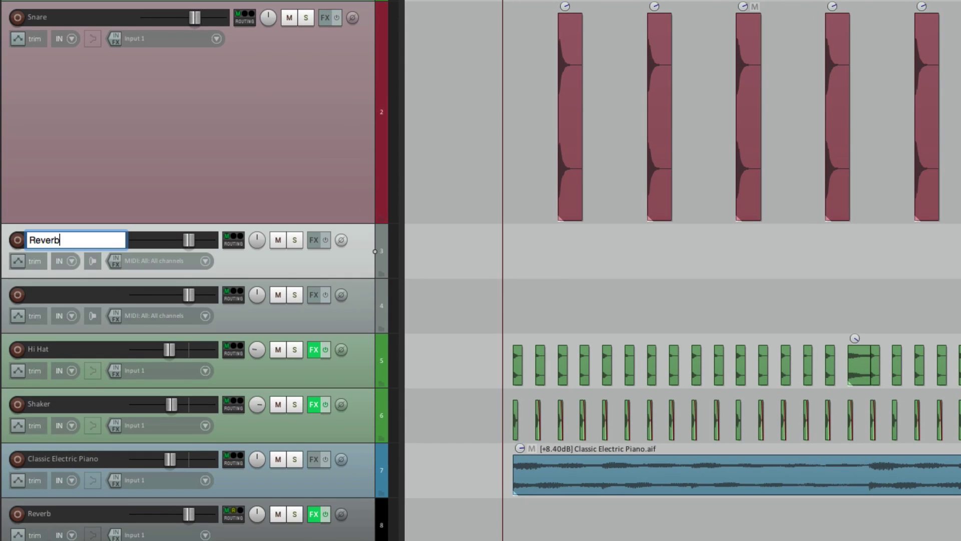
key(Tab)
text(Delay)
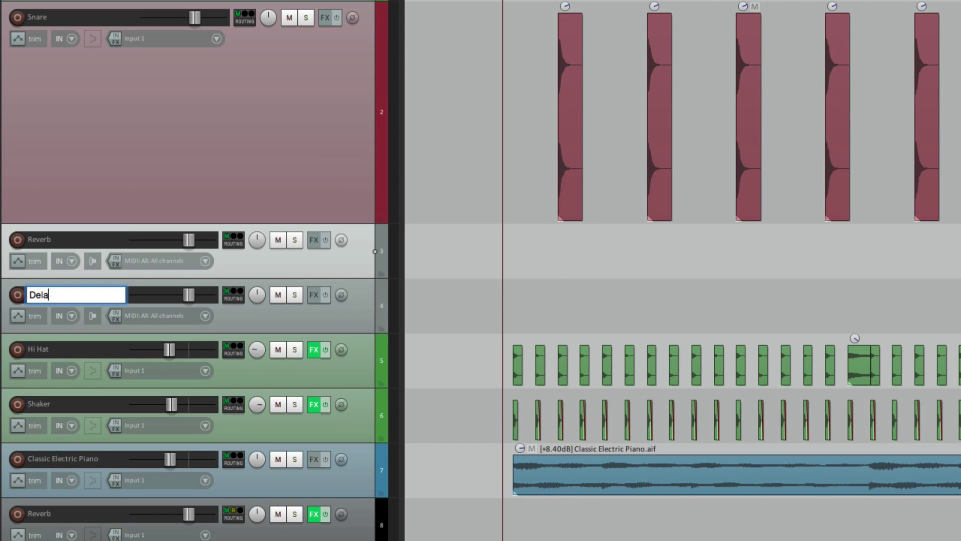
key(Return)
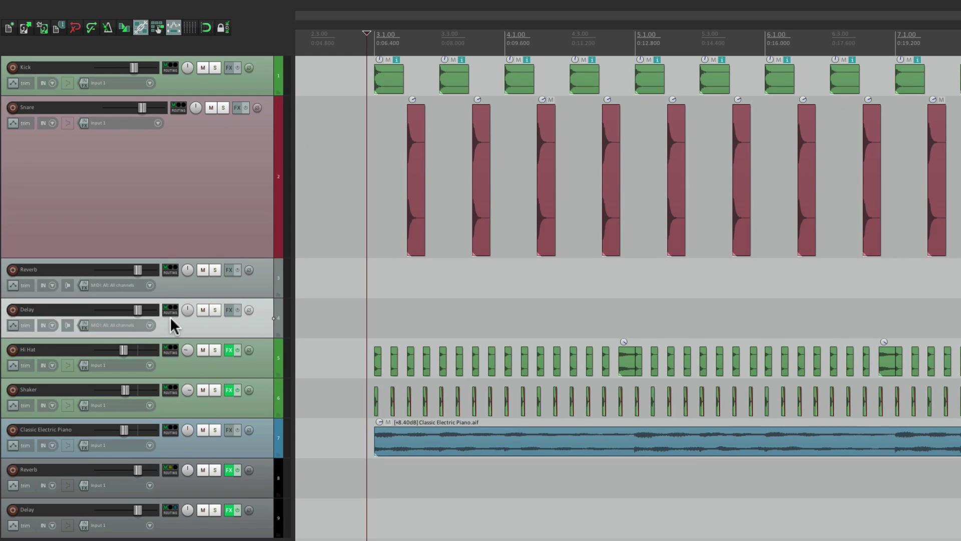
super+click(237, 315)
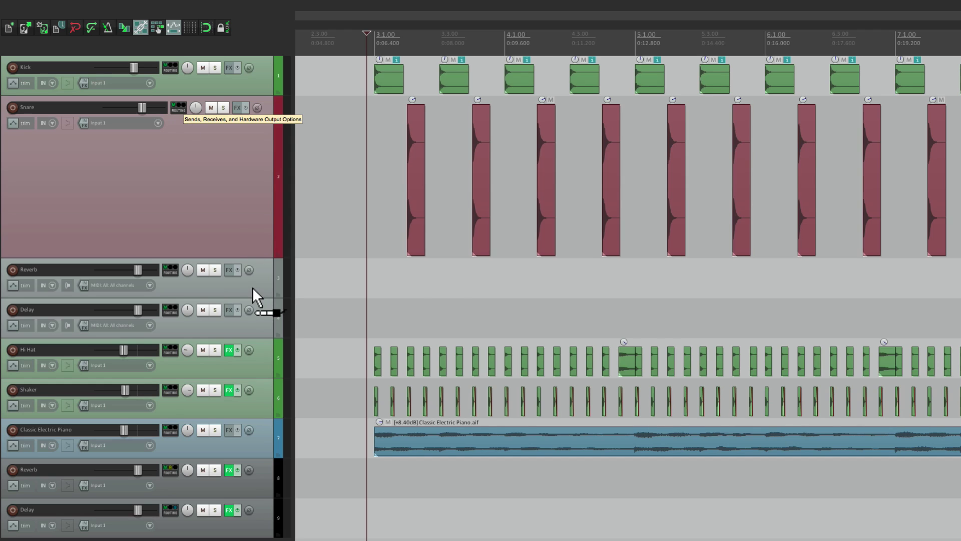
- Create sends from the Snare track to the new Reverb track 3 and the new Delay track 4
drag(252, 287, 252, 287)
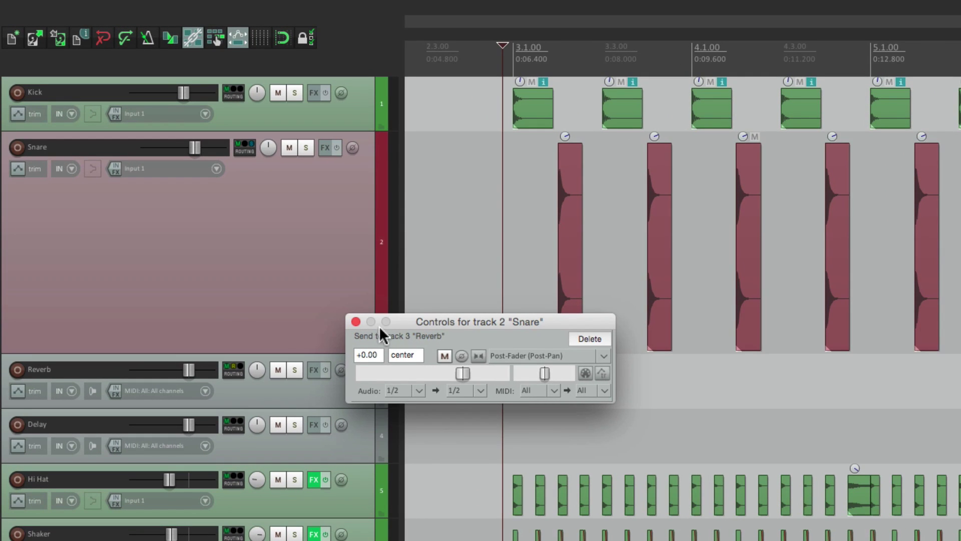
click(355, 321)
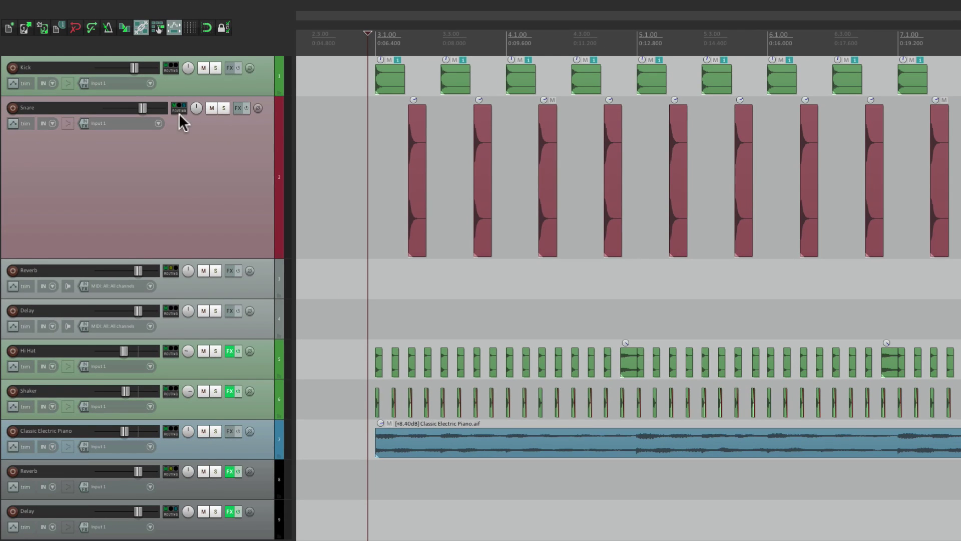
drag(179, 113, 238, 328)
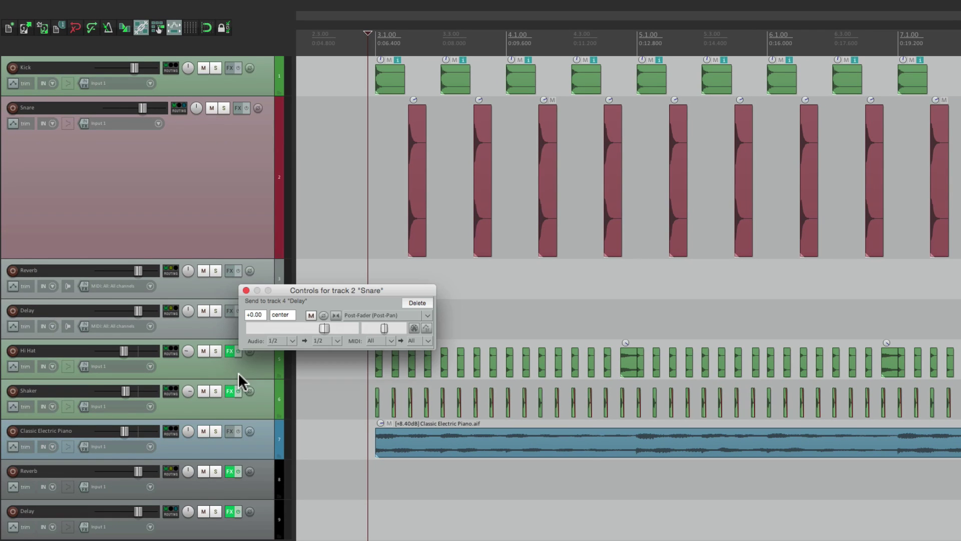
click(246, 290)
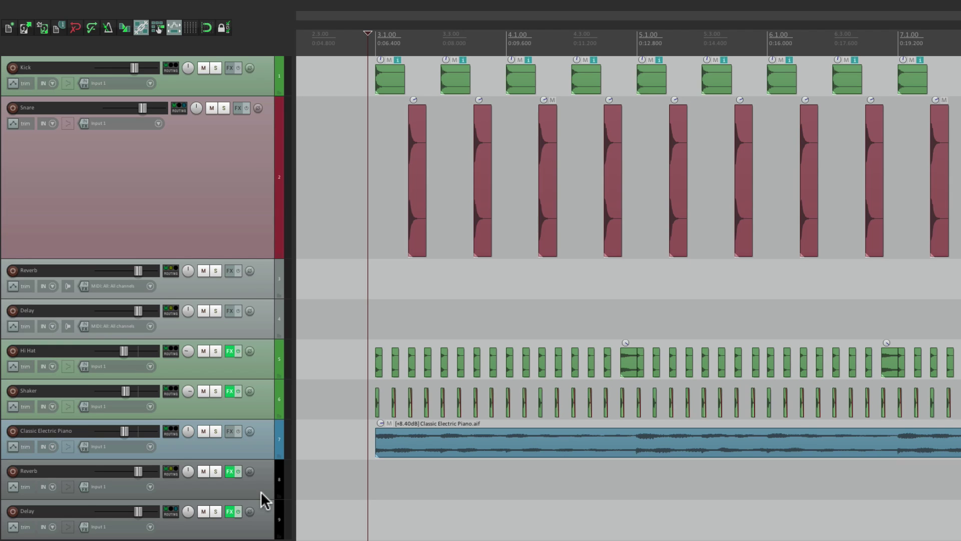
- Create sends from Reverb track 3 to Reverb track 8 and from Delay track 4 to Delay track 9
mouse_move(171, 276)
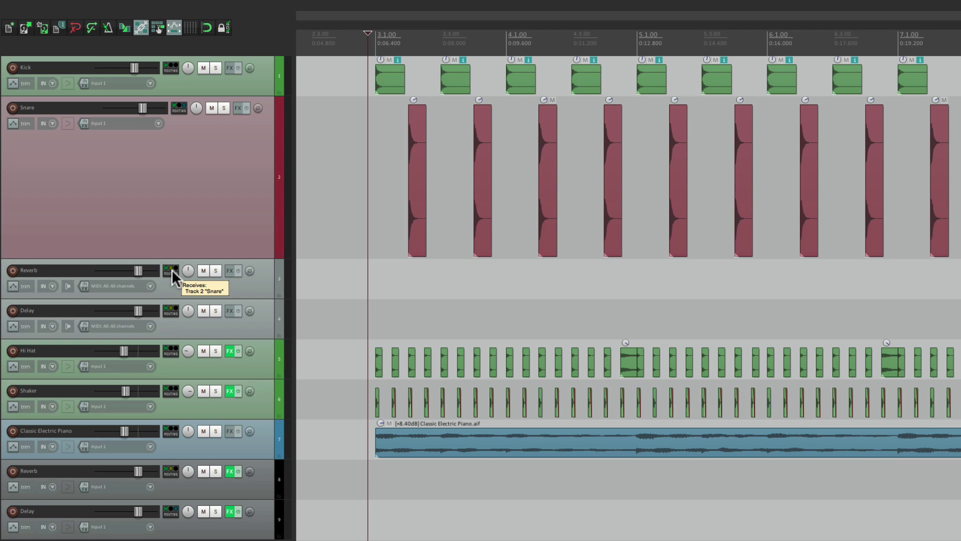
drag(171, 276, 264, 382)
drag(257, 466, 258, 474)
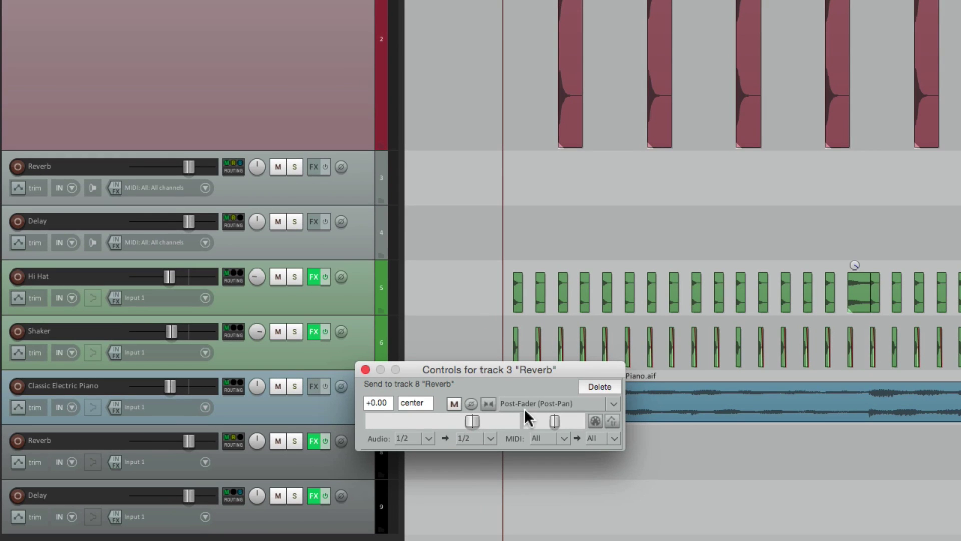
click(365, 370)
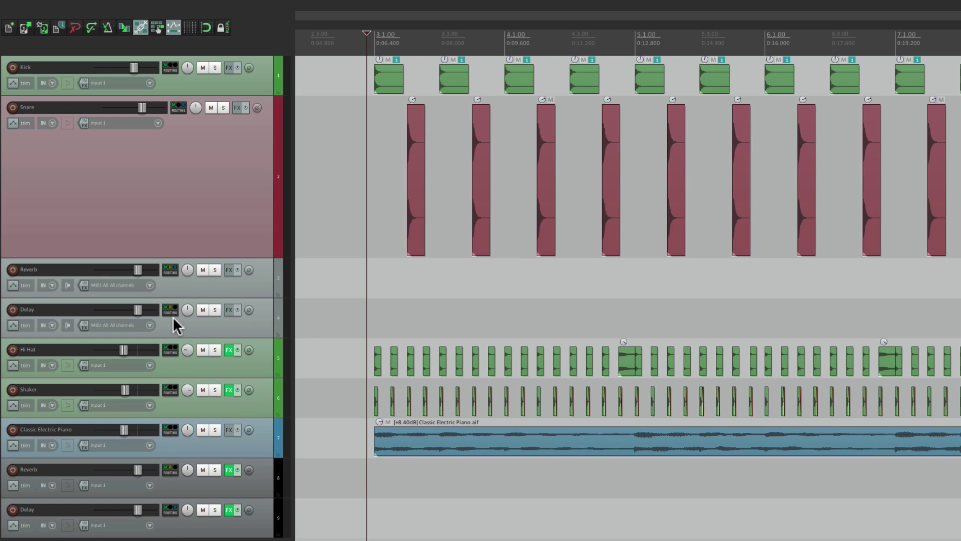
mouse_move(172, 316)
drag(172, 316, 255, 521)
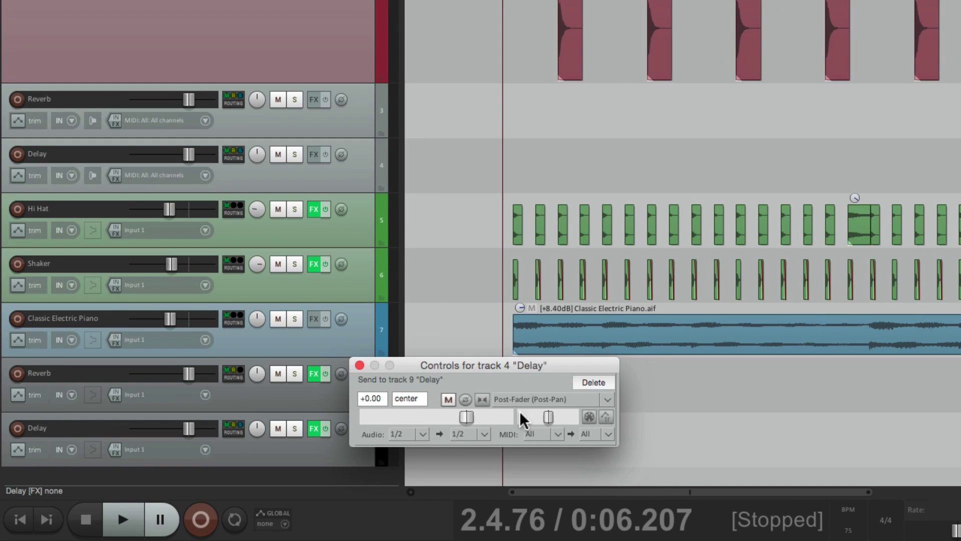
- Disable the master send on Reverb track 3 and Delay track 4
click(359, 365)
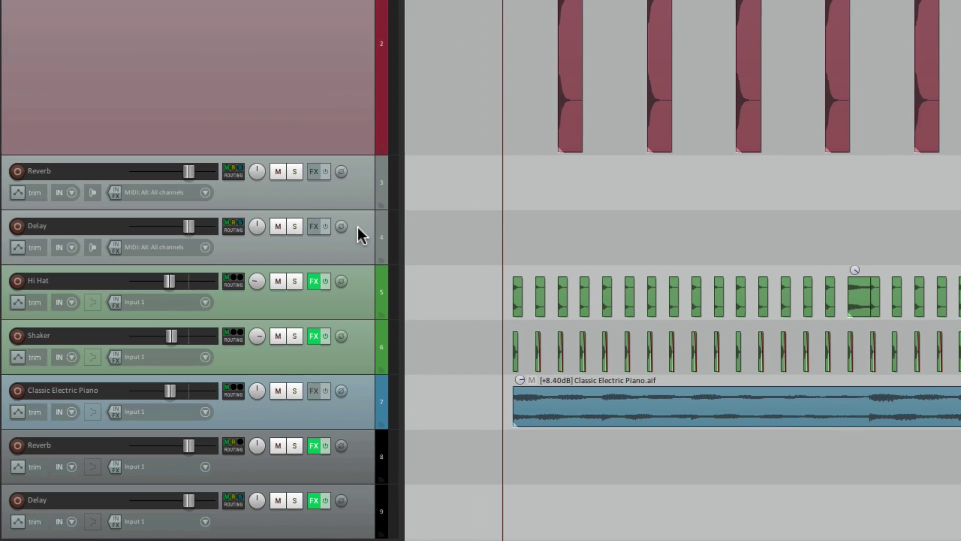
click(233, 171)
click(414, 183)
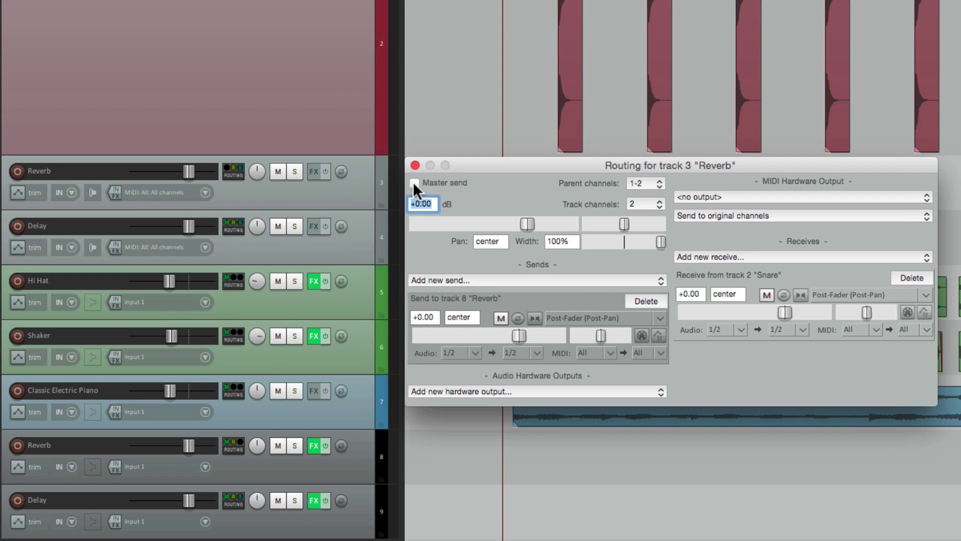
click(415, 165)
click(233, 226)
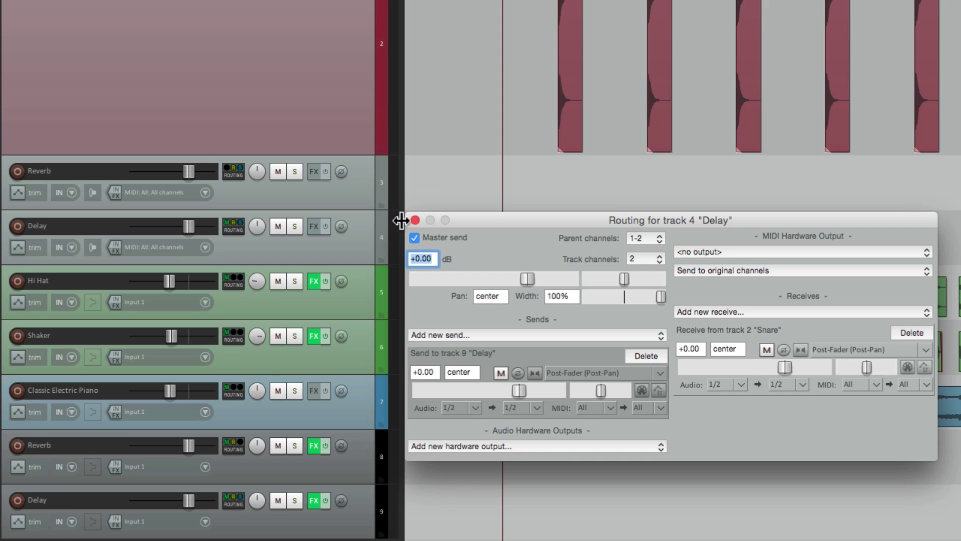
click(416, 238)
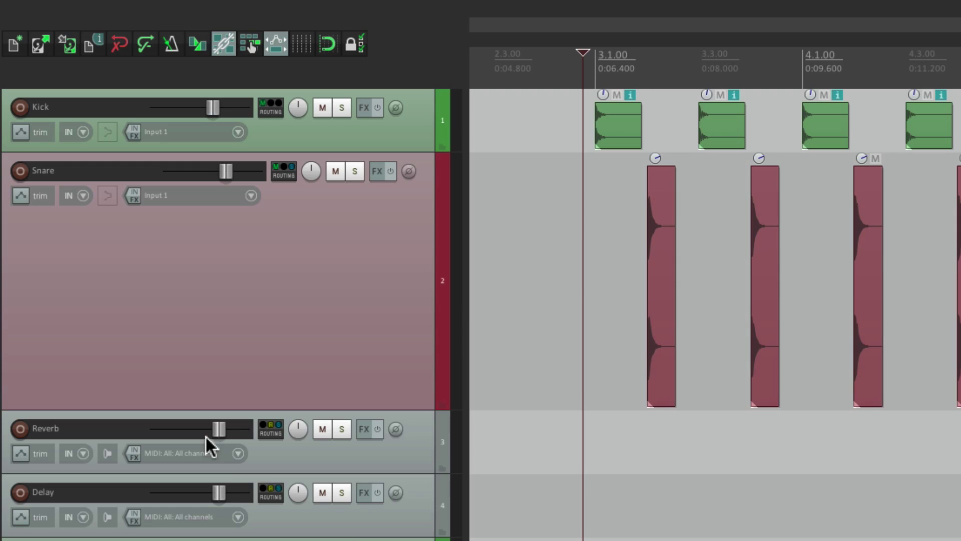
- Lower the track 3 Reverb and track 4 Delay volumes to -inf, and raise both during playback, Reverb to about -17.5 dB
drag(214, 433, 64, 457)
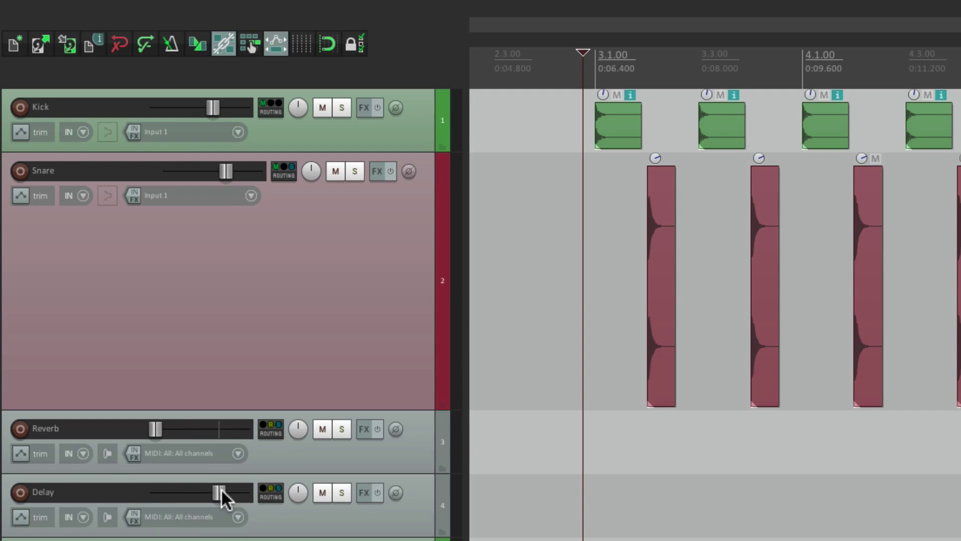
drag(223, 503, 86, 515)
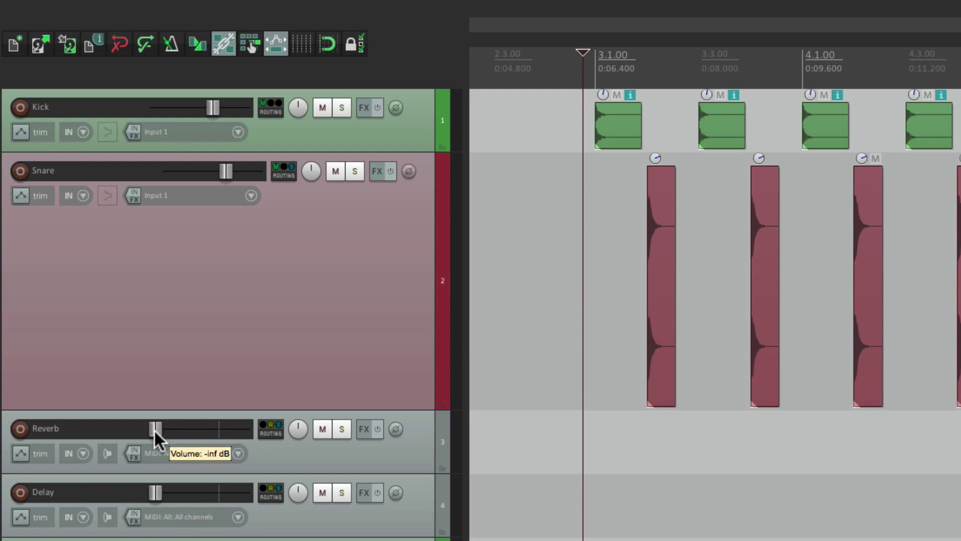
key(space)
drag(155, 430, 191, 428)
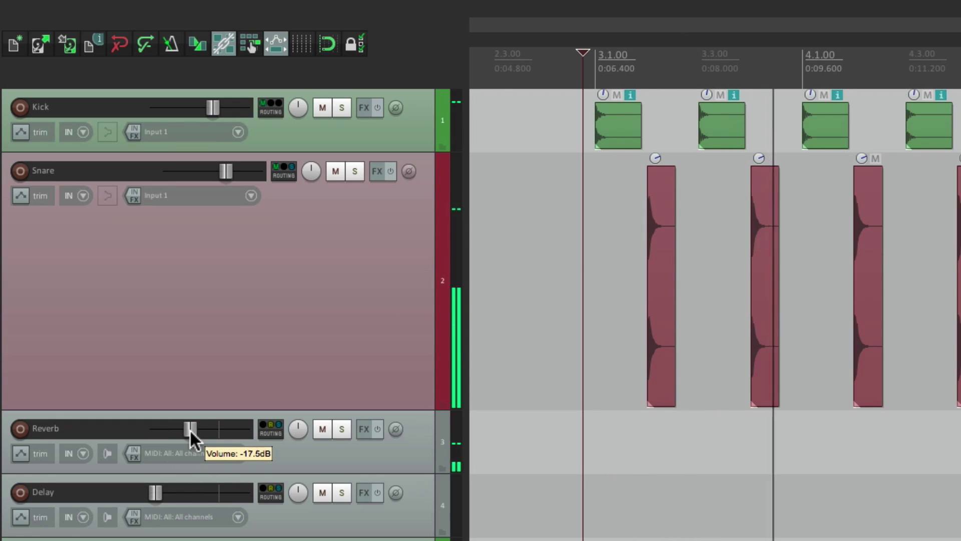
drag(156, 493, 186, 497)
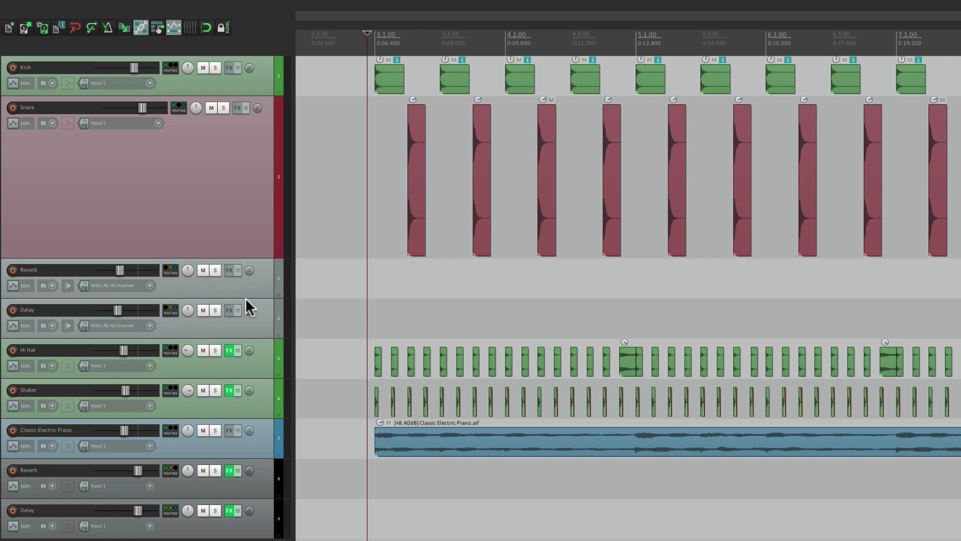
- Check the Snare's sends, and balance track 3 Reverb to about -17.8 dB and track 4 Delay to about -20.3 dB in the mixer during playback
click(175, 107)
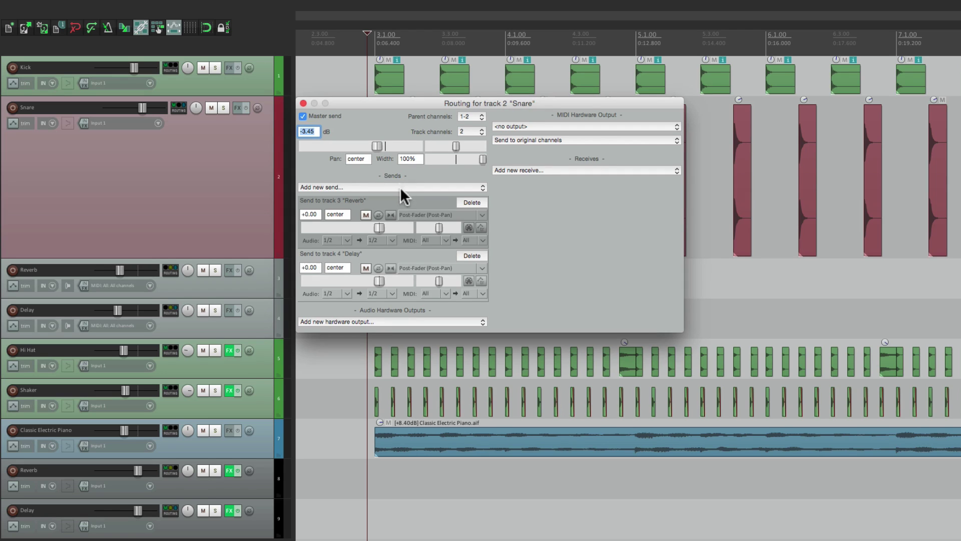
click(302, 103)
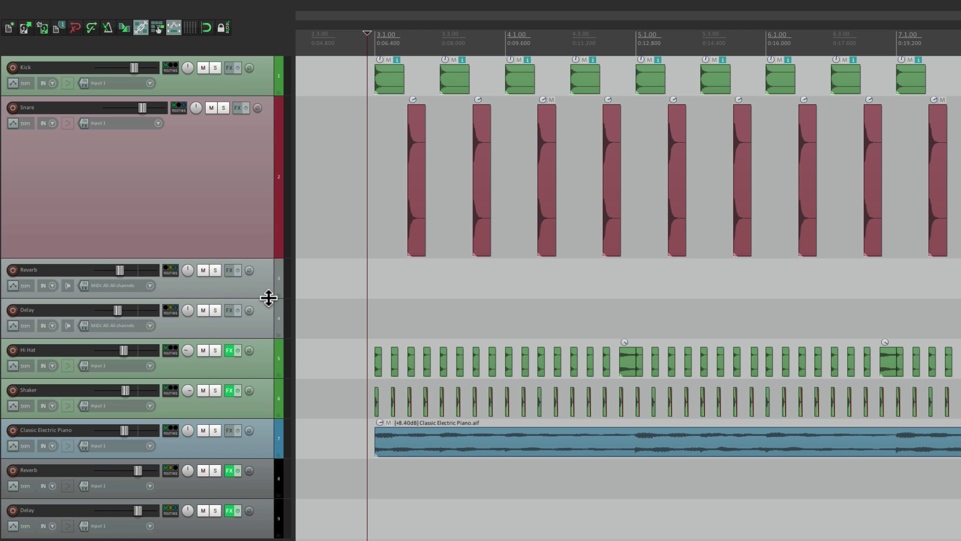
key(ctrl+m)
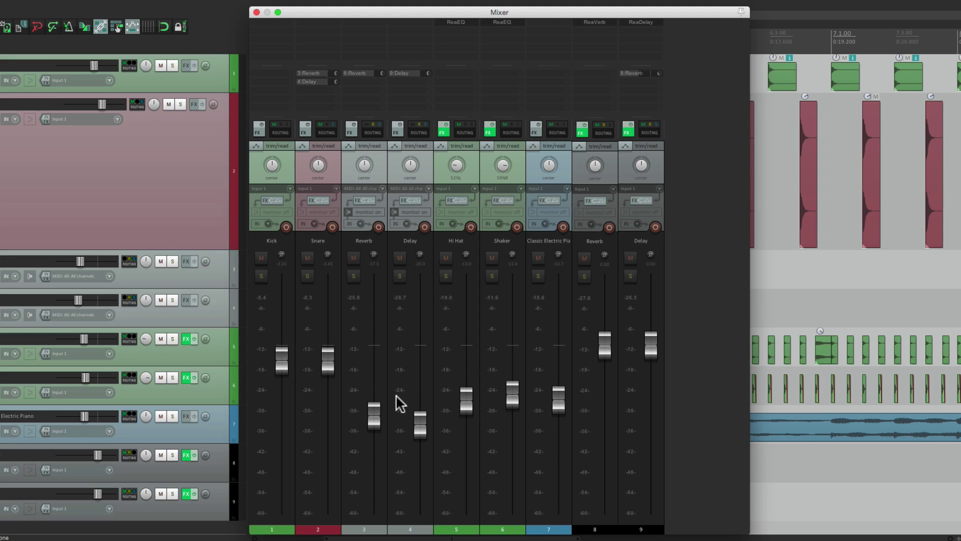
key(space)
drag(420, 426, 418, 497)
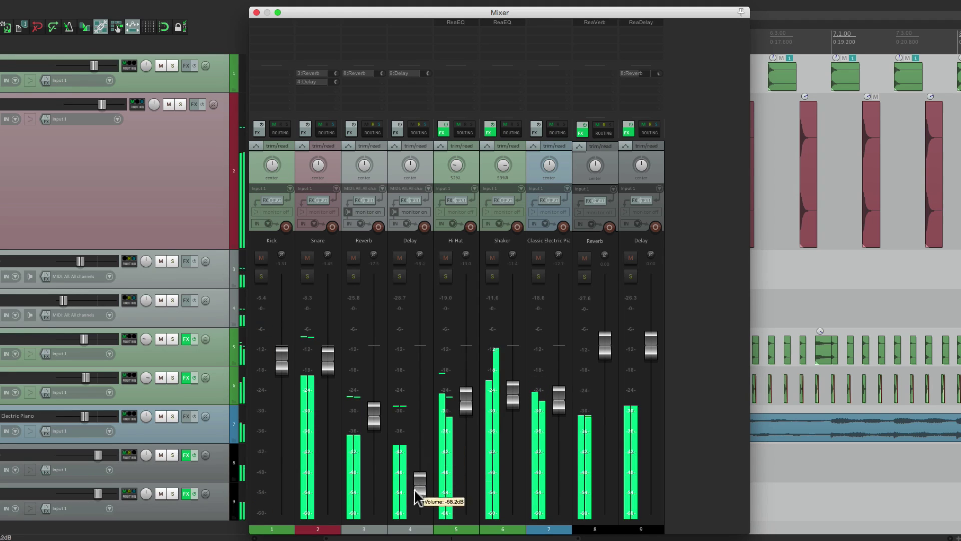
mouse_move(369, 422)
mouse_down()
mouse_move(370, 433)
mouse_move(369, 422)
mouse_up()
drag(418, 493, 418, 414)
key(space)
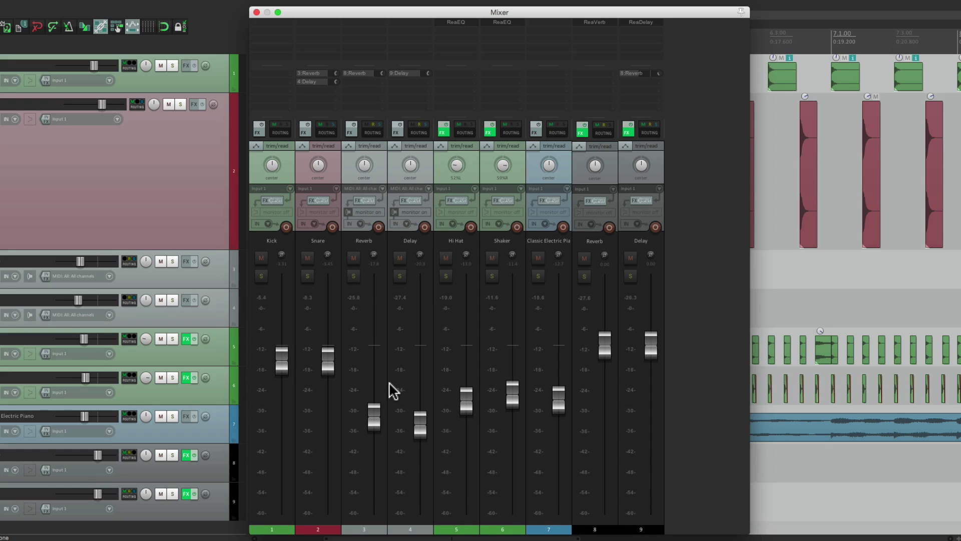
click(256, 12)
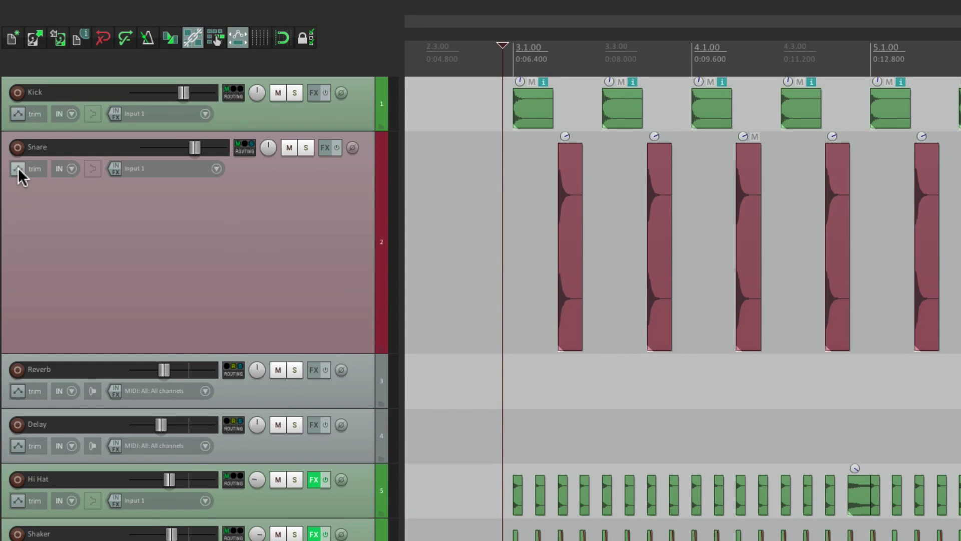
- Review the Snare track's available envelopes, and display the volume envelopes of Reverb track 3 and Delay track 4
click(18, 168)
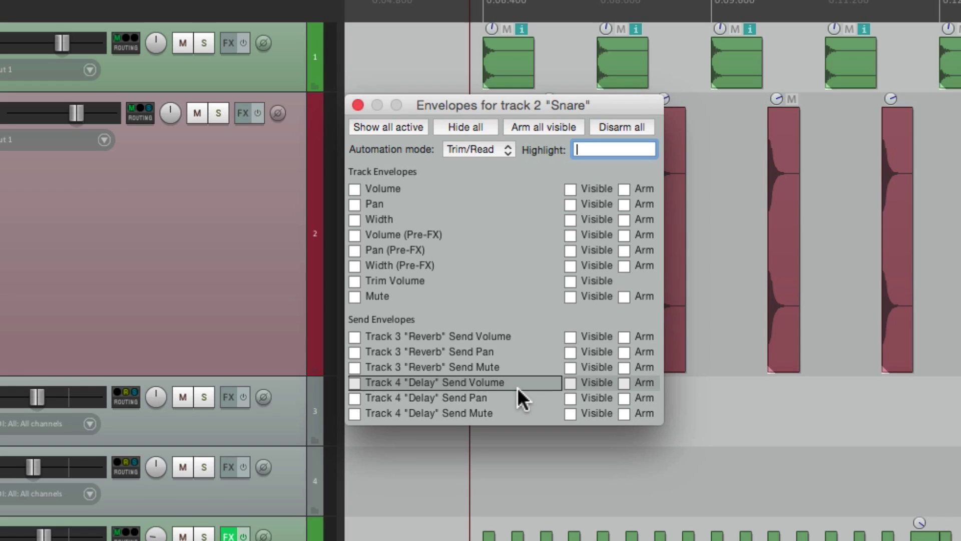
click(358, 105)
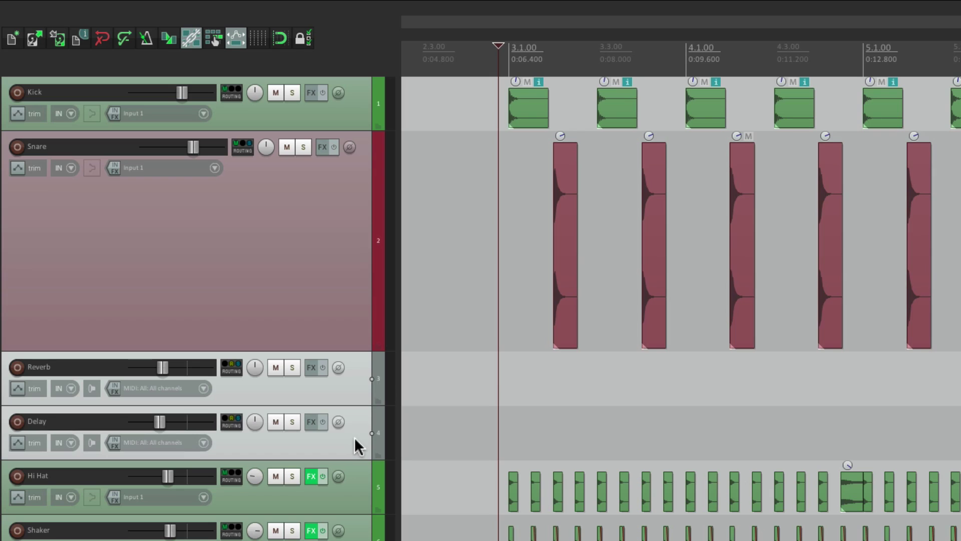
key(v)
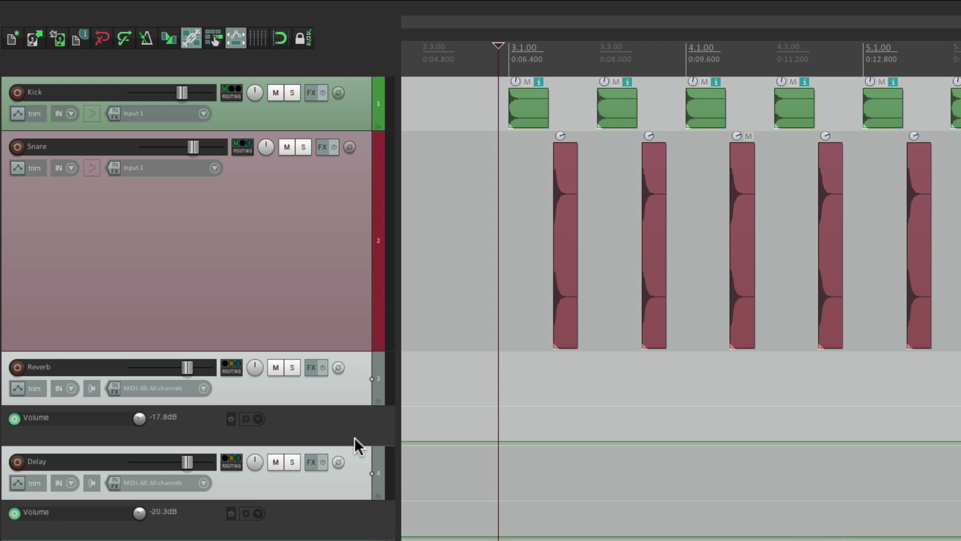
- Add two points to each volume envelope of tracks 3 and 4, and lower the first Reverb point to -41.5 dB and the first Delay point to -43.9 dB
click(474, 386)
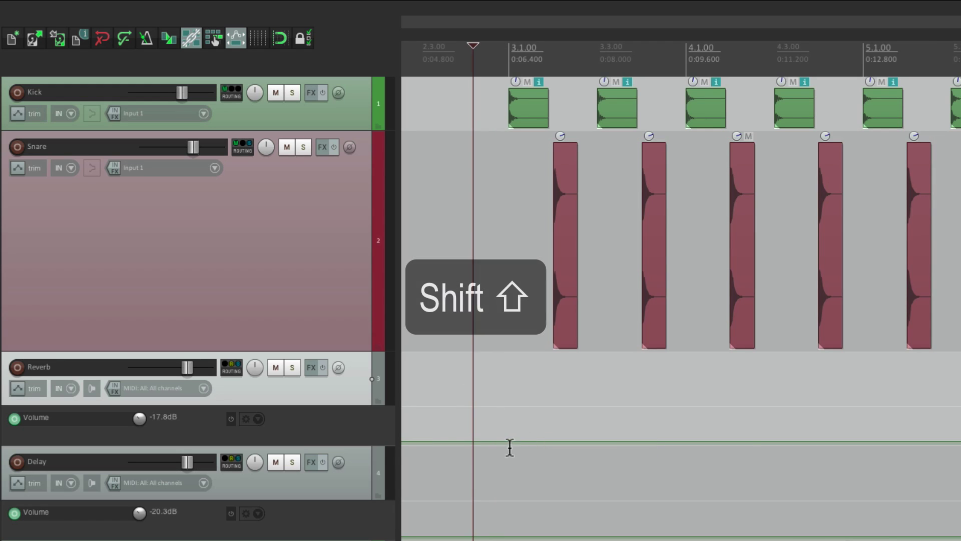
shift+click(495, 440)
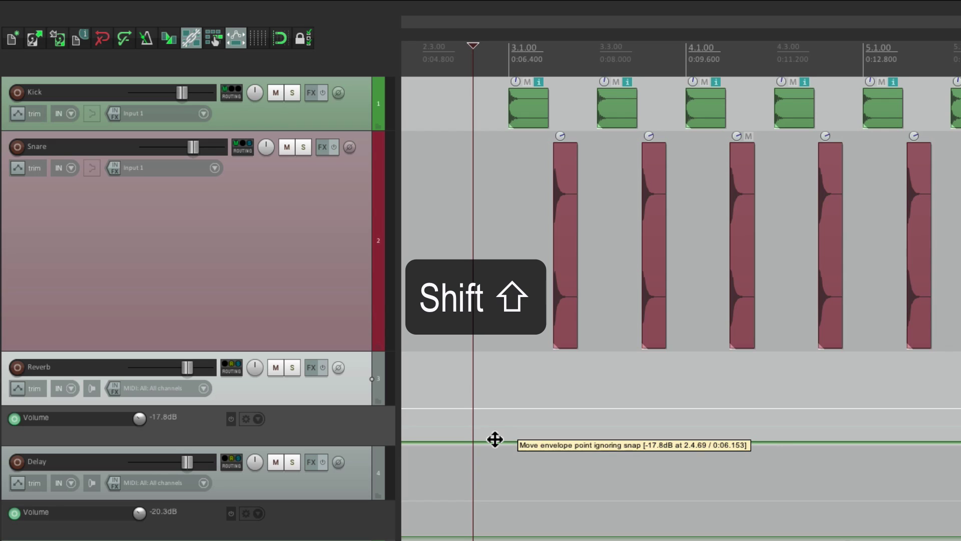
shift+click(709, 440)
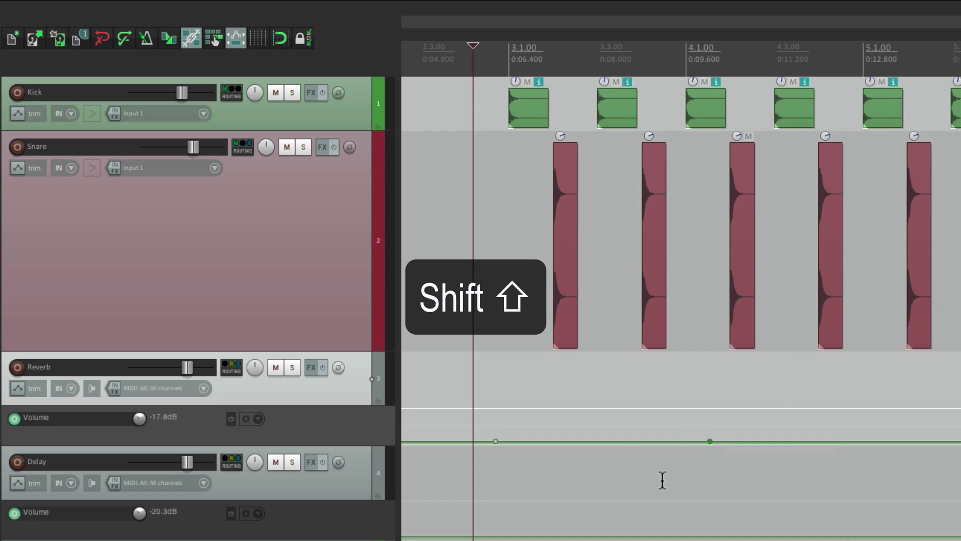
shift+click(495, 535)
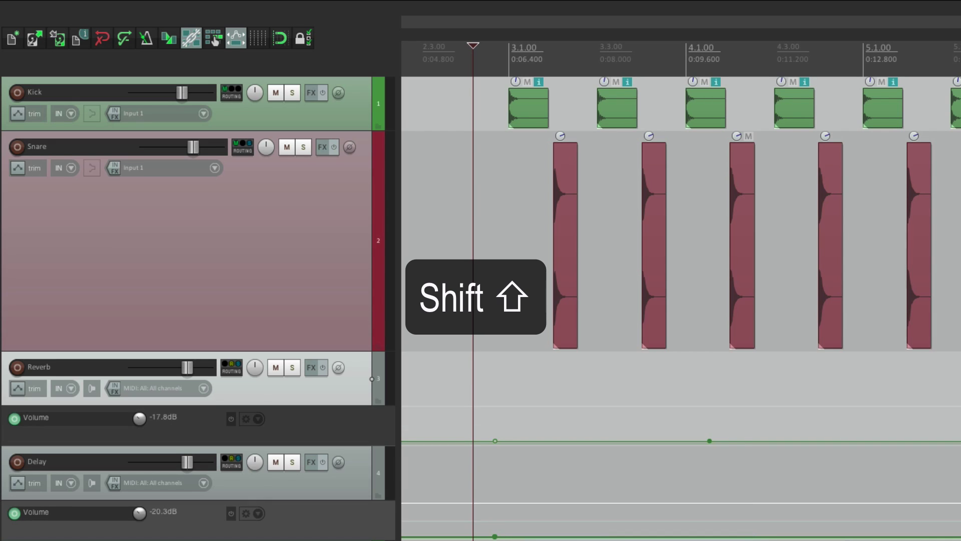
shift+click(716, 536)
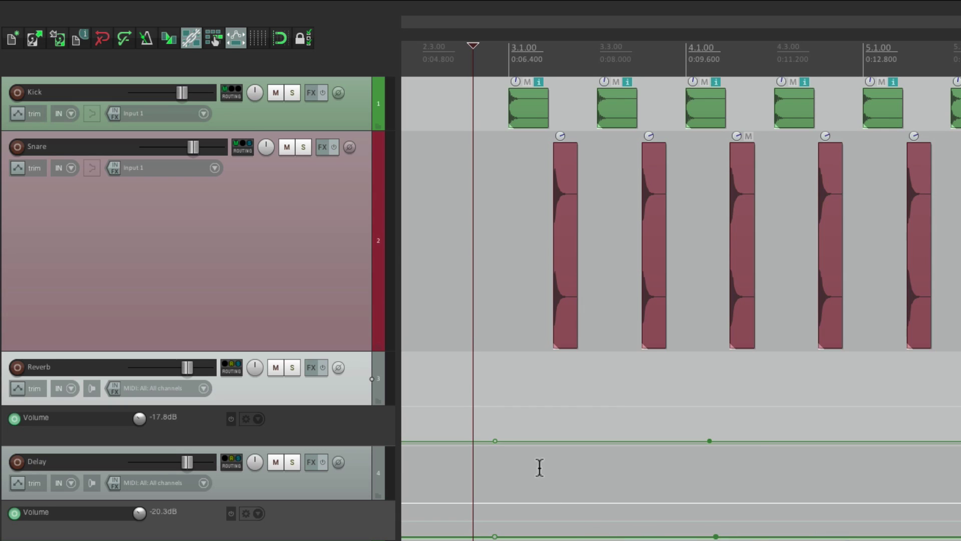
drag(494, 440, 515, 494)
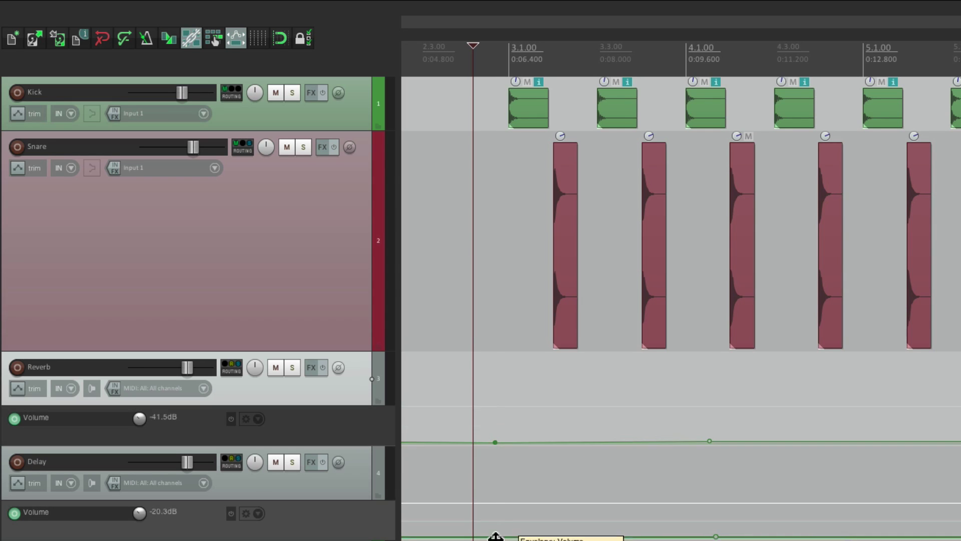
drag(495, 533, 496, 540)
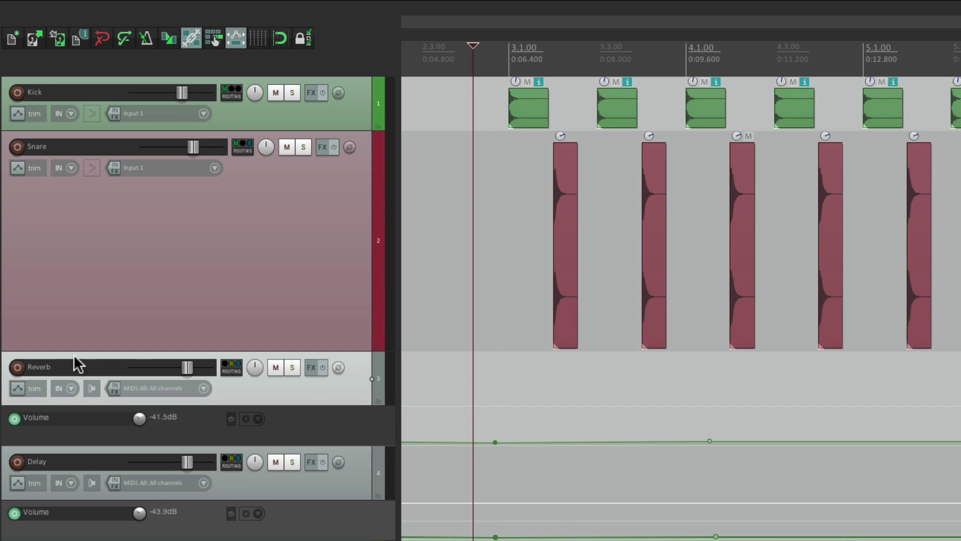
- Set the automation mode of Reverb track 3 and Delay track 4 to Read, and play the section
click(18, 387)
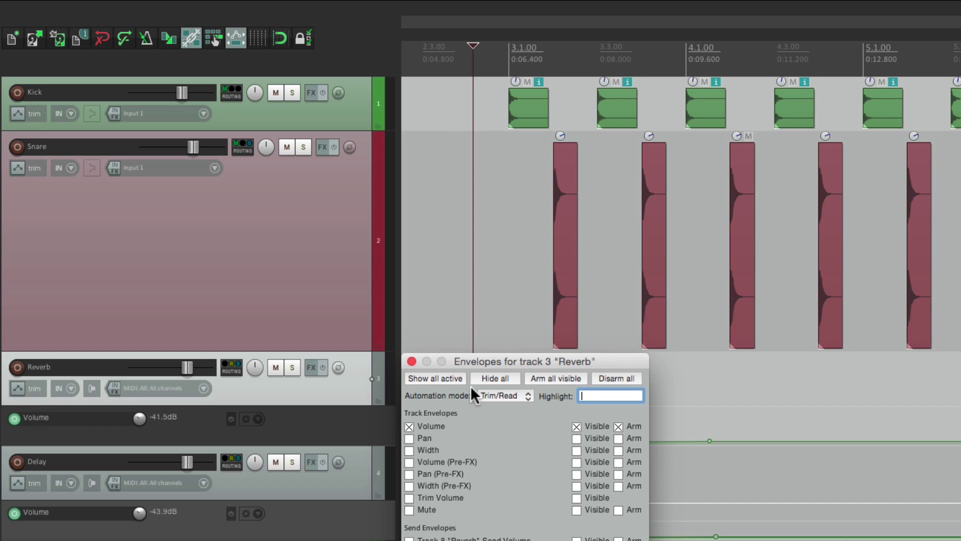
click(501, 396)
click(495, 403)
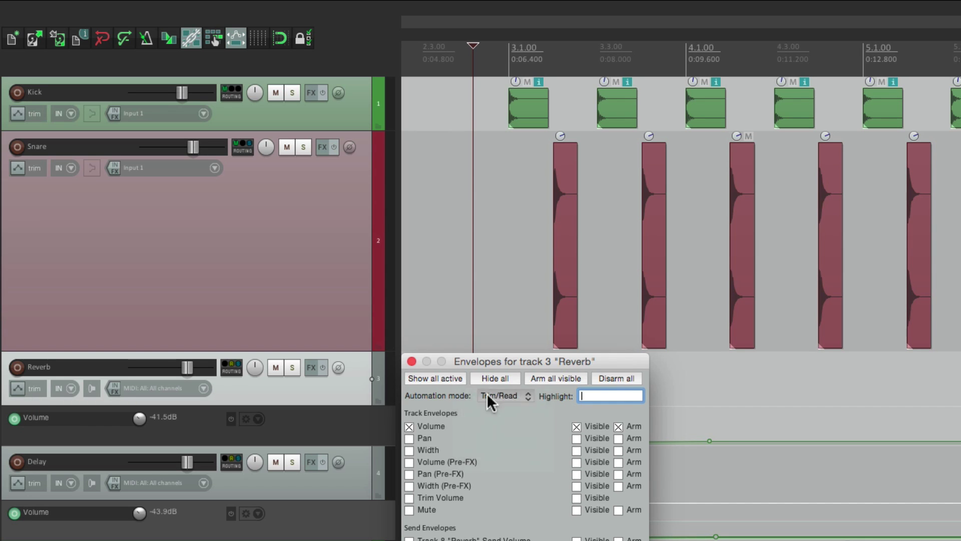
click(411, 361)
click(18, 482)
click(503, 490)
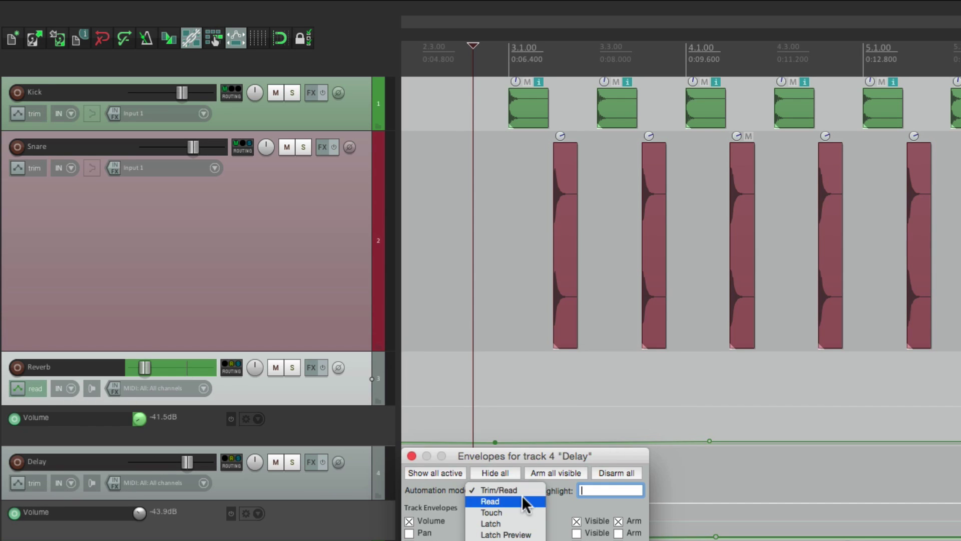
click(522, 500)
click(411, 455)
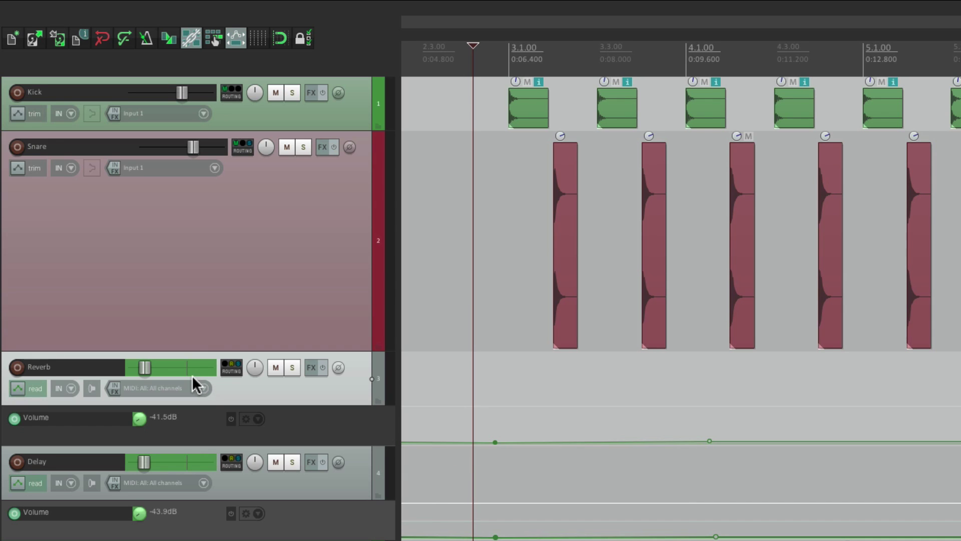
key(space)
- Hide the volume envelopes of tracks 3 and 4, and play the project from just before measure 3
shift+click(350, 484)
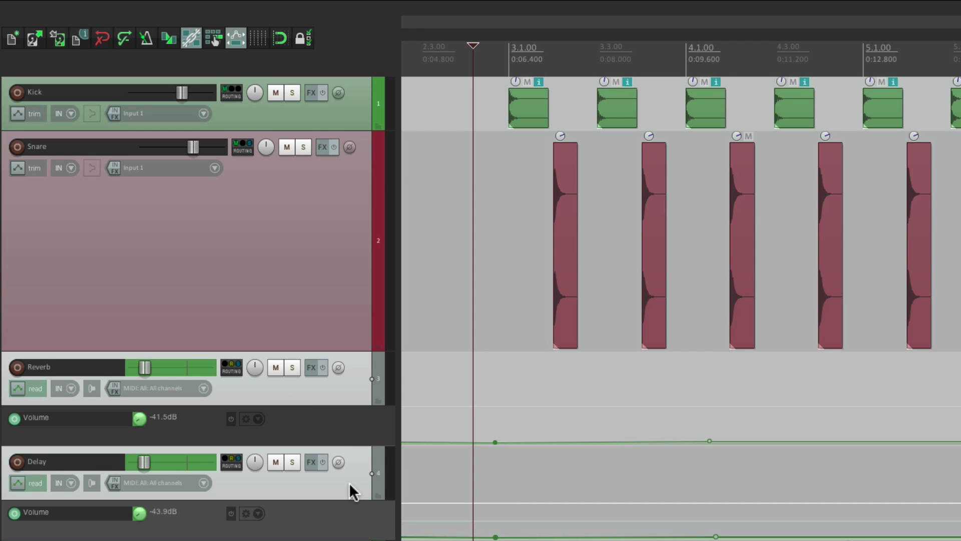
key(v)
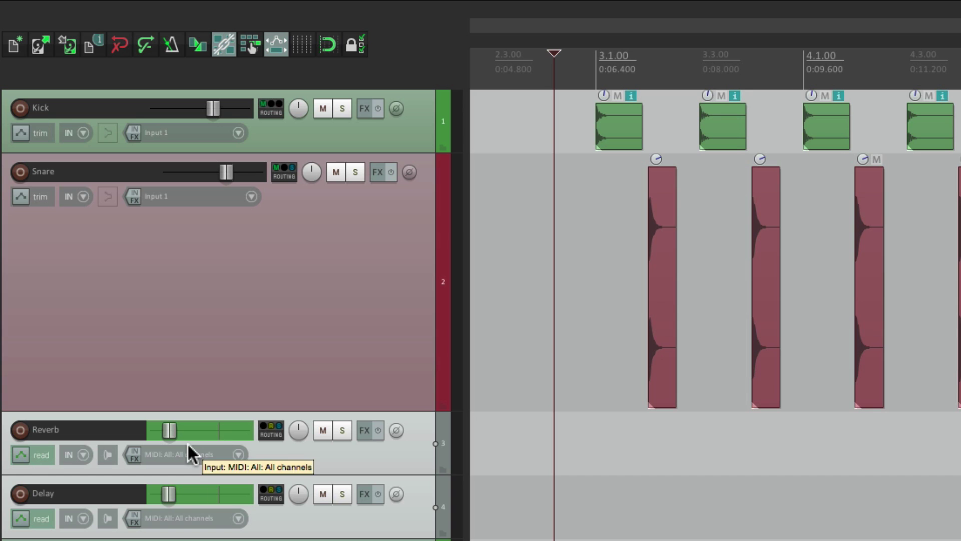
click(539, 457)
key(space)
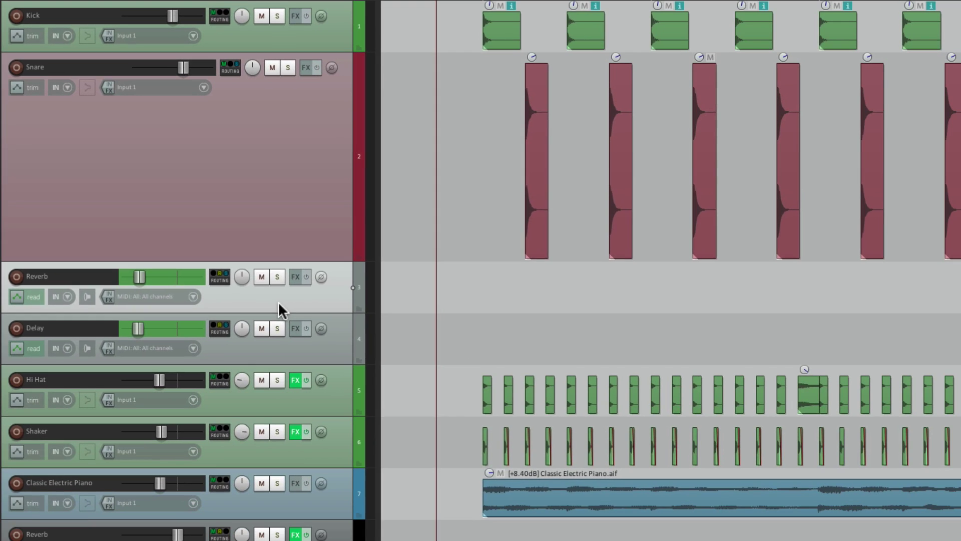
- Display the mute envelopes of Reverb track 3 and Delay track 4
click(24, 298)
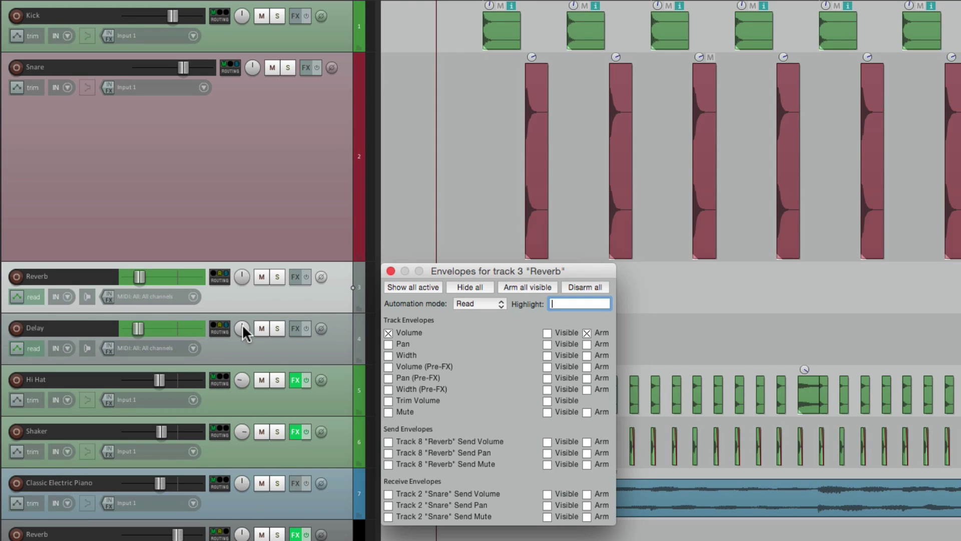
click(388, 412)
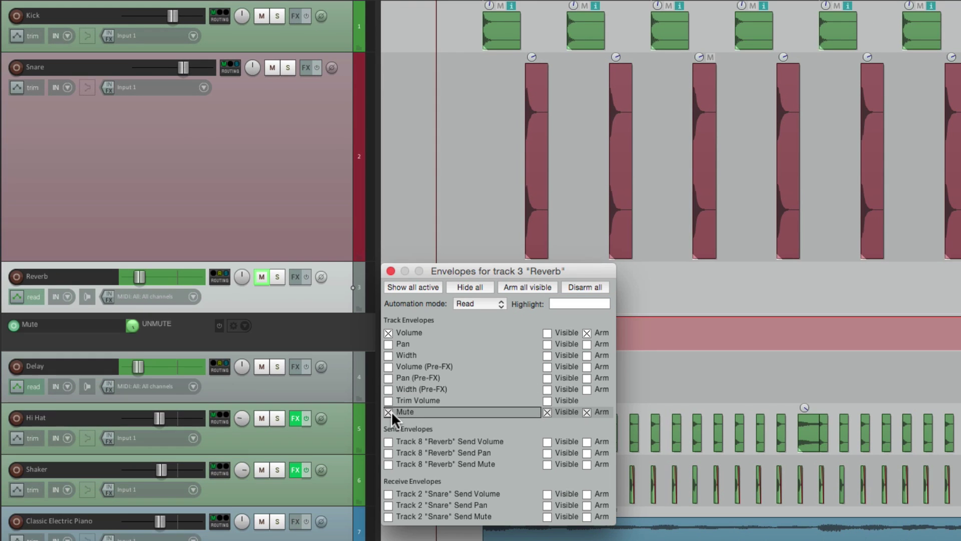
click(390, 270)
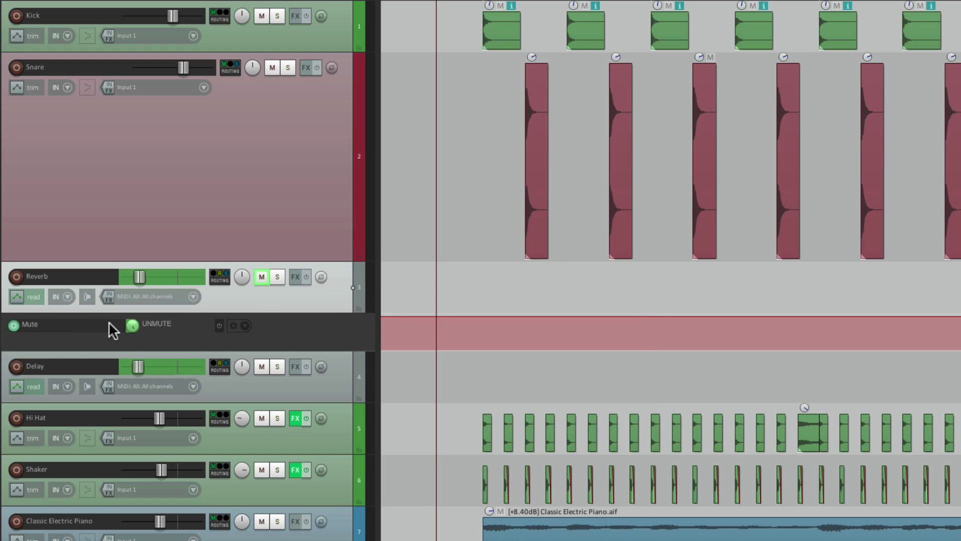
click(16, 386)
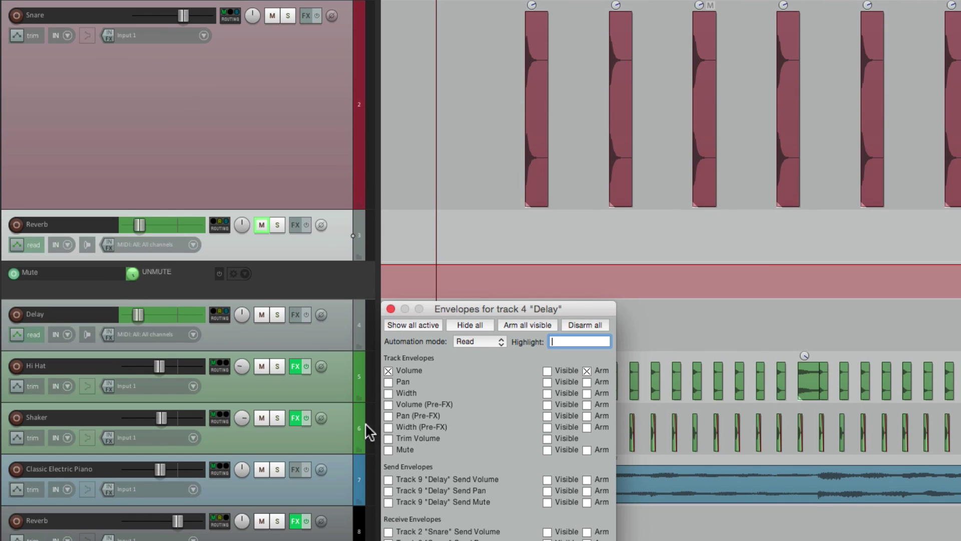
click(388, 453)
click(390, 309)
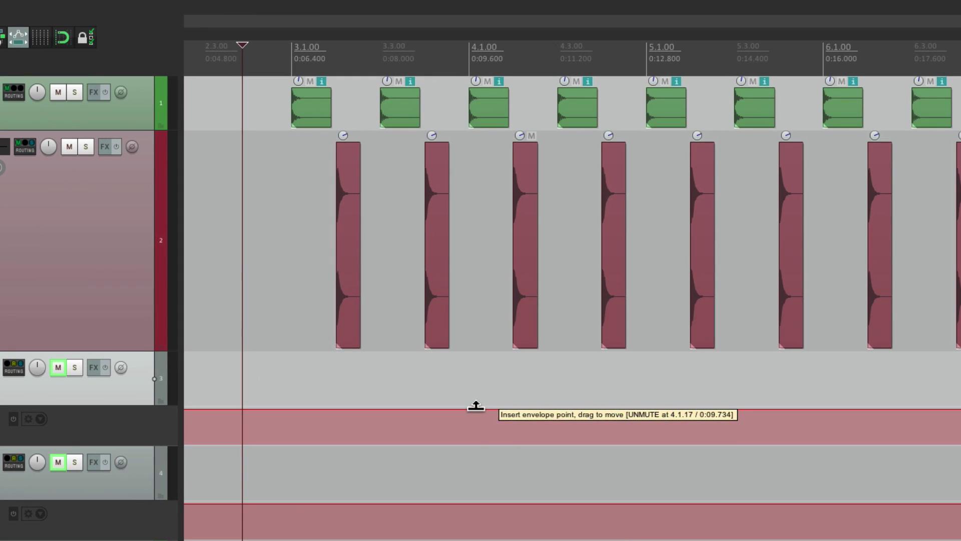
- Add two points in measure 4 to each mute envelope of tracks 3 and 4, and lower the segment between them to mute
key(shift)
shift+click(567, 407)
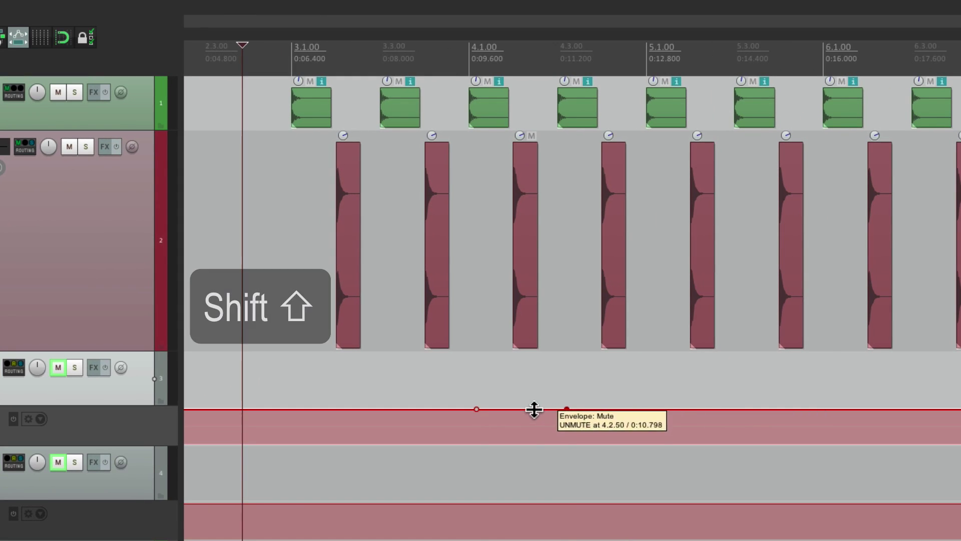
drag(534, 407, 525, 530)
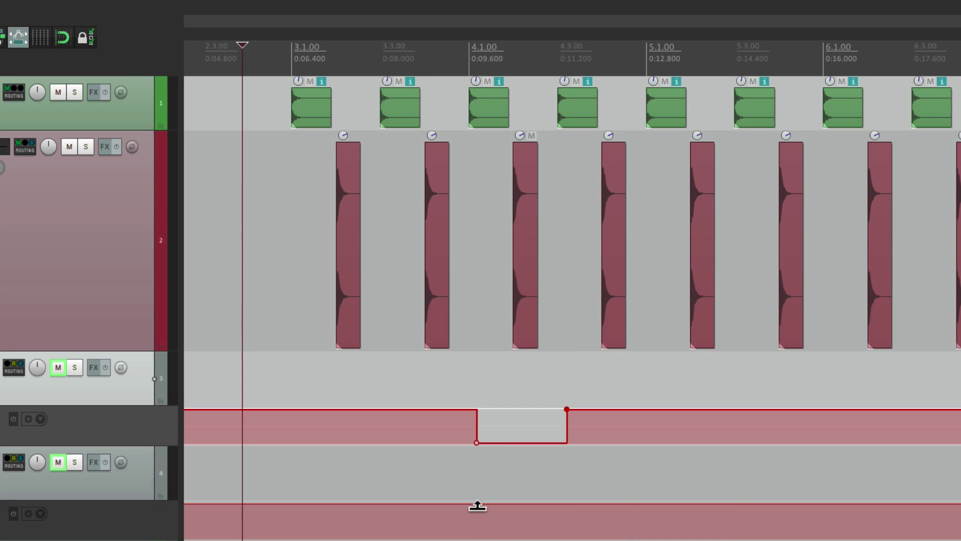
key(shift)
shift+click(477, 504)
shift+click(572, 504)
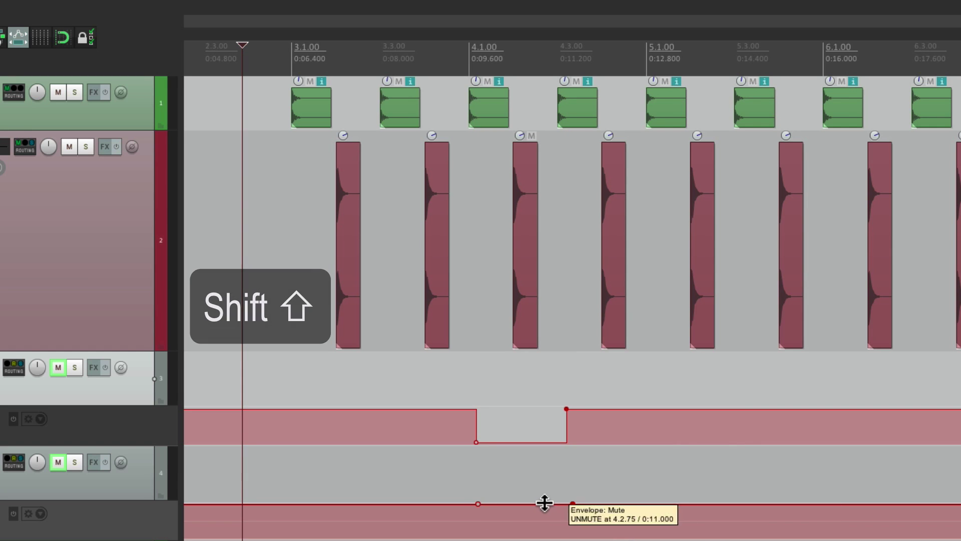
drag(534, 504, 534, 536)
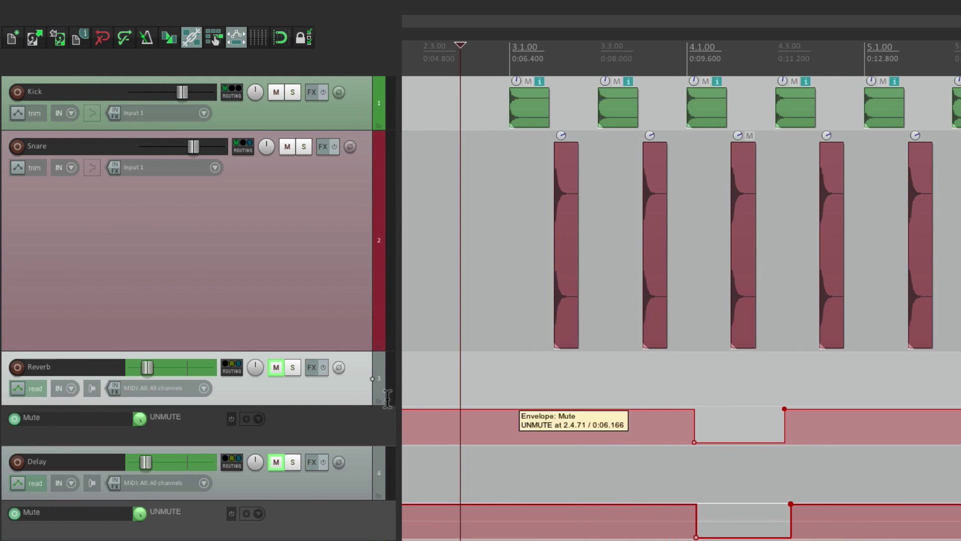
- Hide the mute envelopes of Reverb track 3 and Delay track 4
click(259, 417)
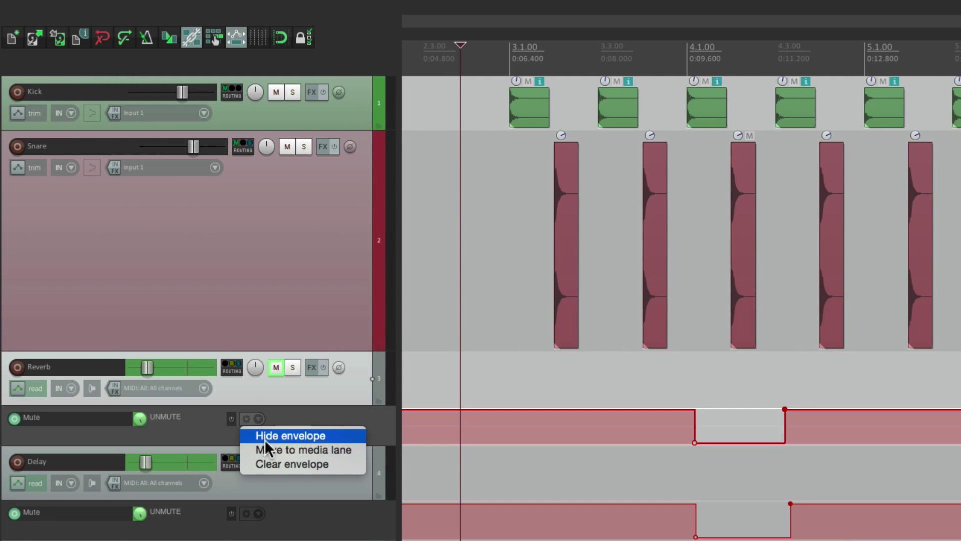
click(265, 436)
click(260, 473)
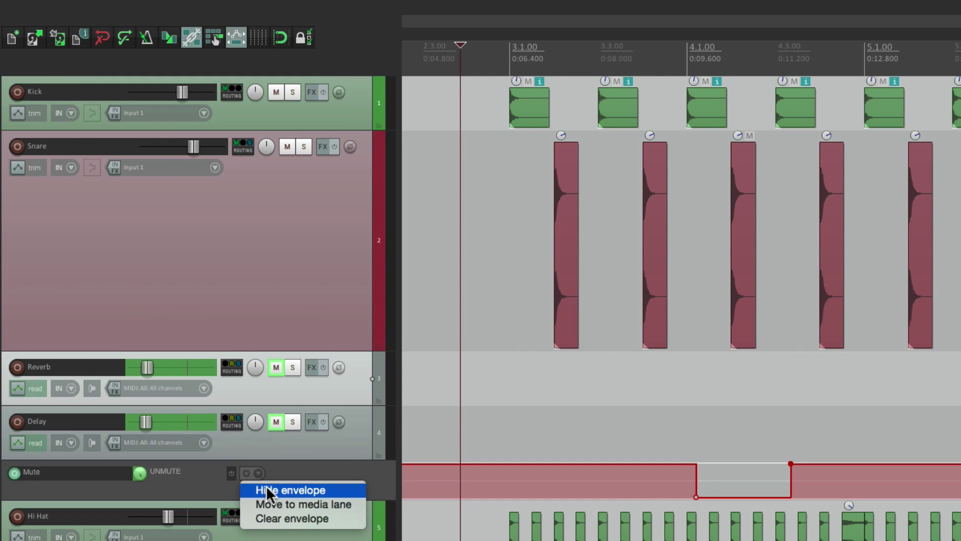
click(268, 493)
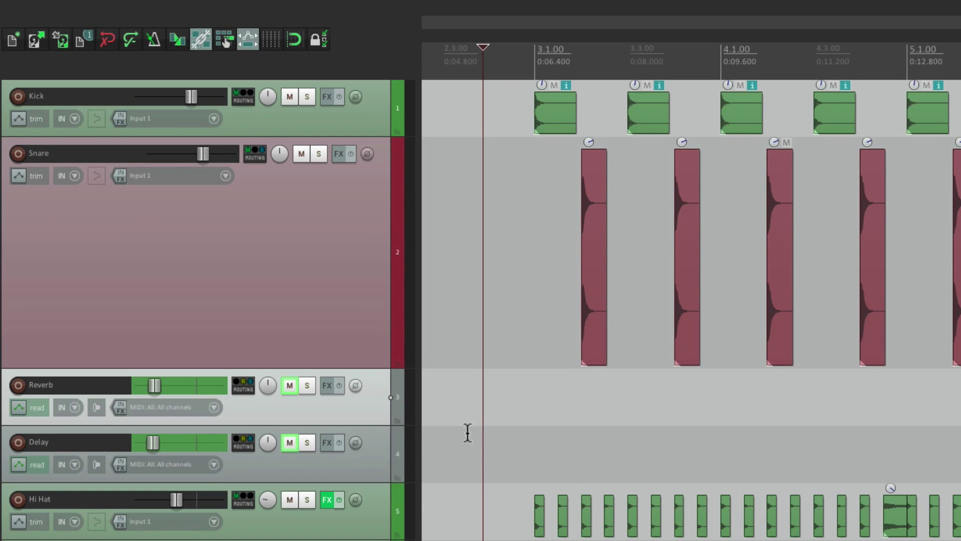
- Play the project from just before measure 3, and play it again with the mixer displayed
key(space)
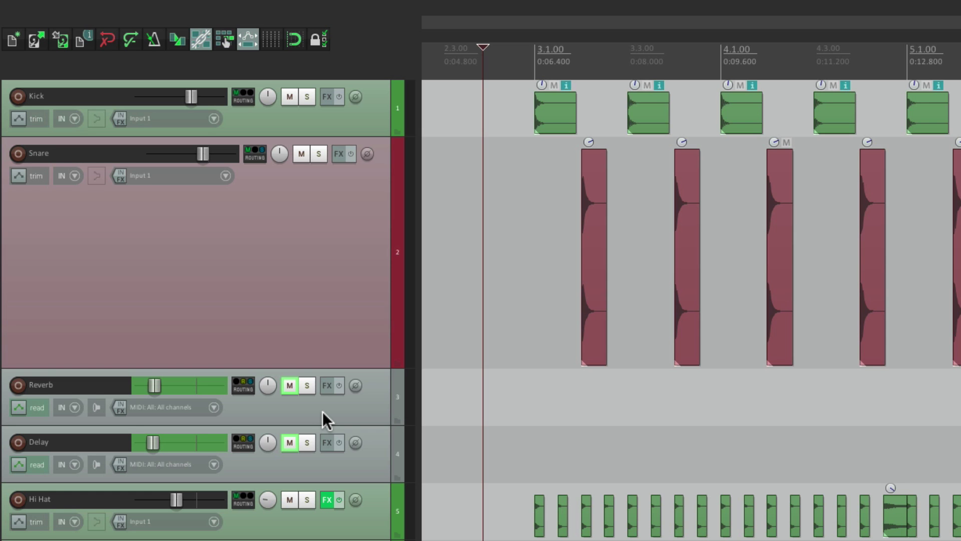
key(super+m)
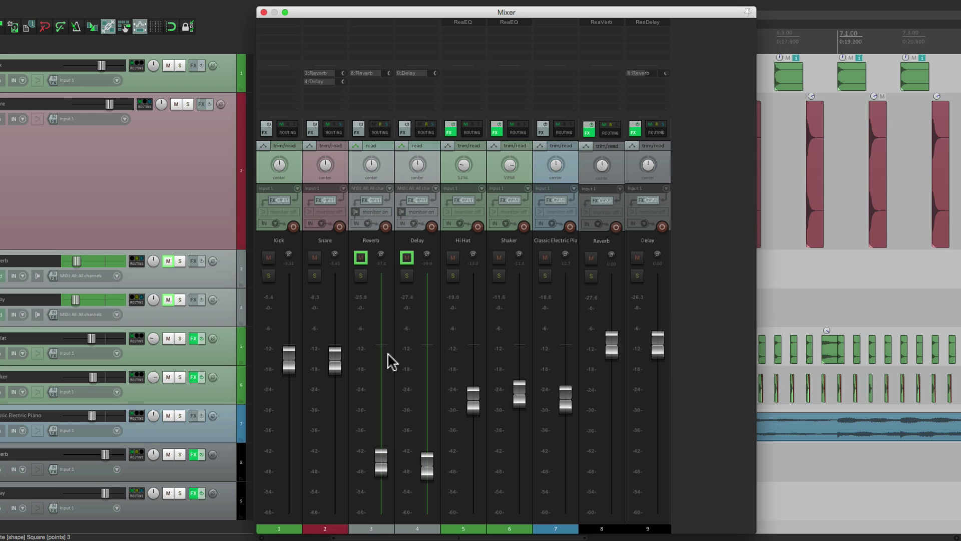
key(space)
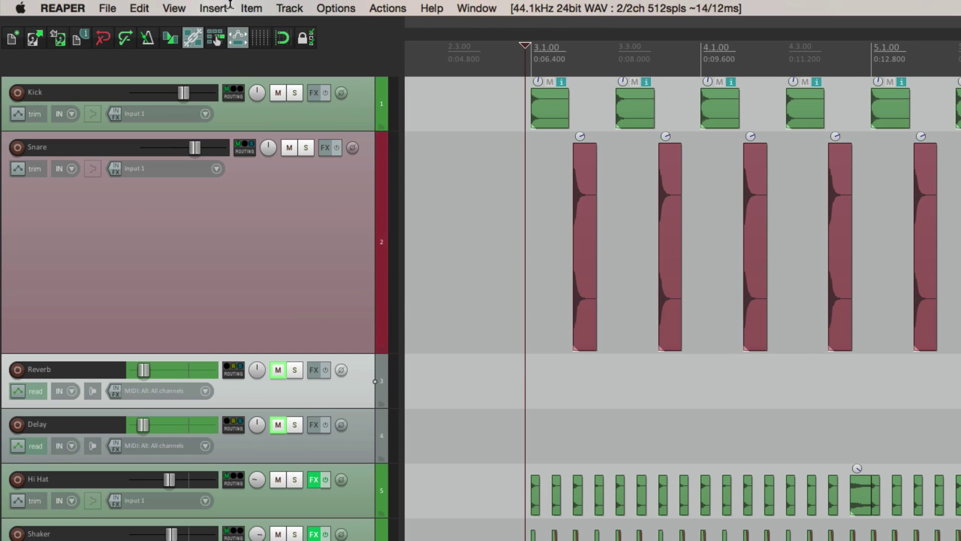
- Insert an empty item on Reverb track 3 and give it the note "Reverb Send - Snare", stretched to fit the item
click(220, 7)
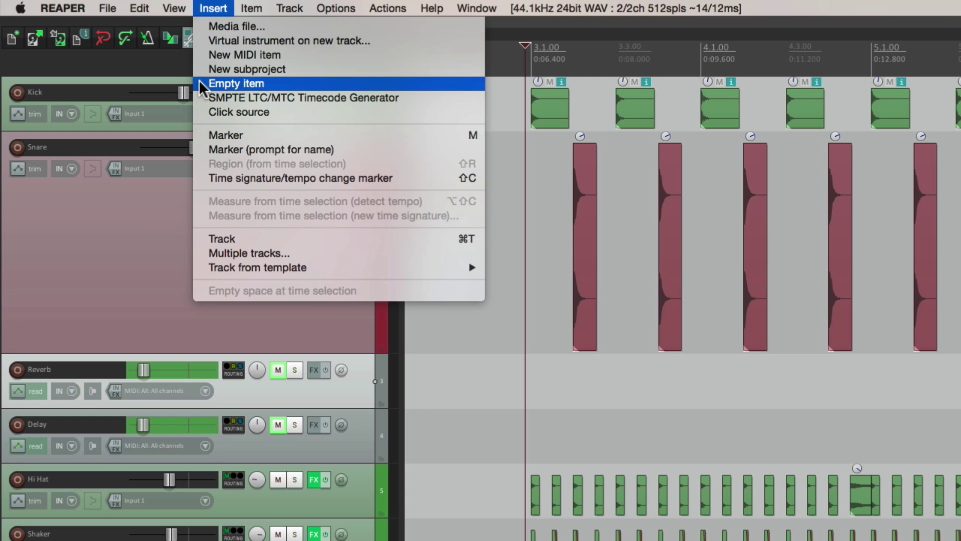
click(235, 84)
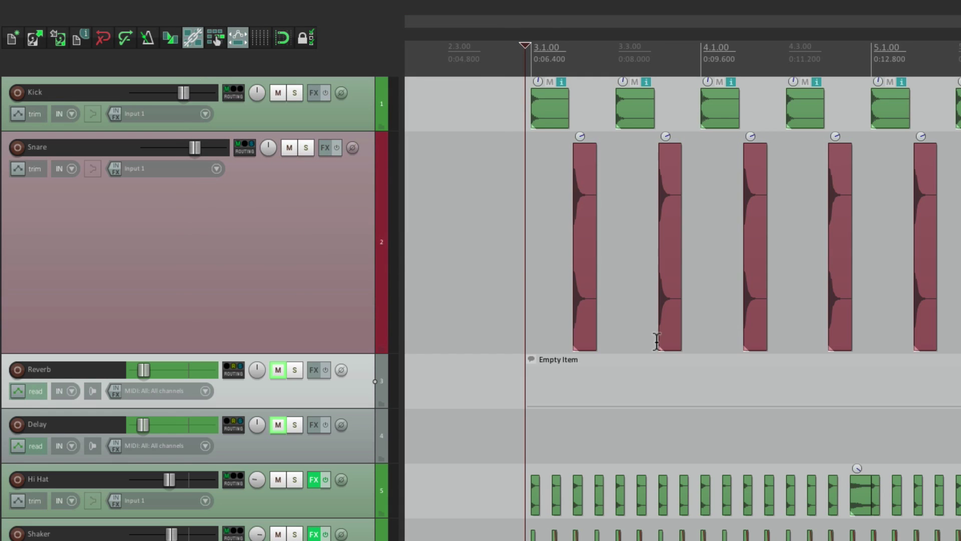
double_click(627, 383)
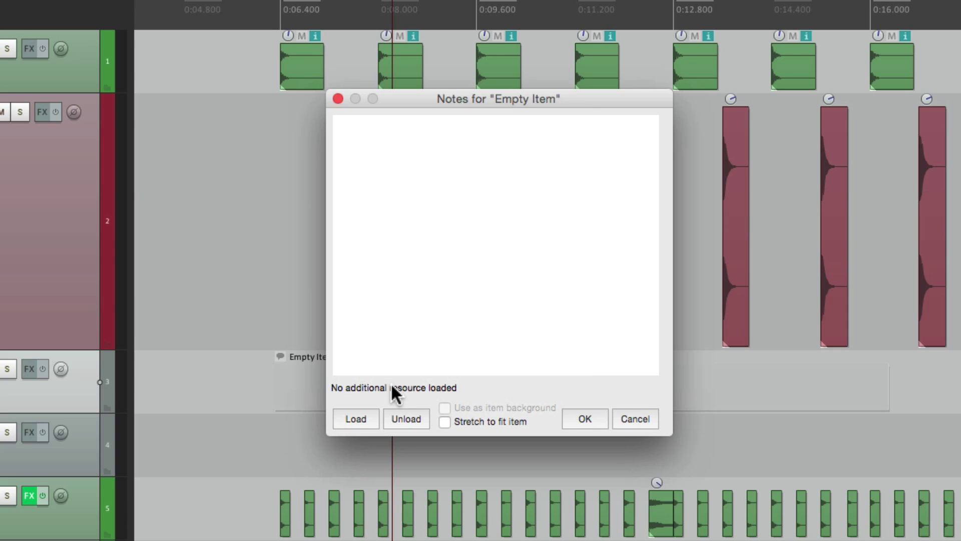
text(Reverb Send - Snare)
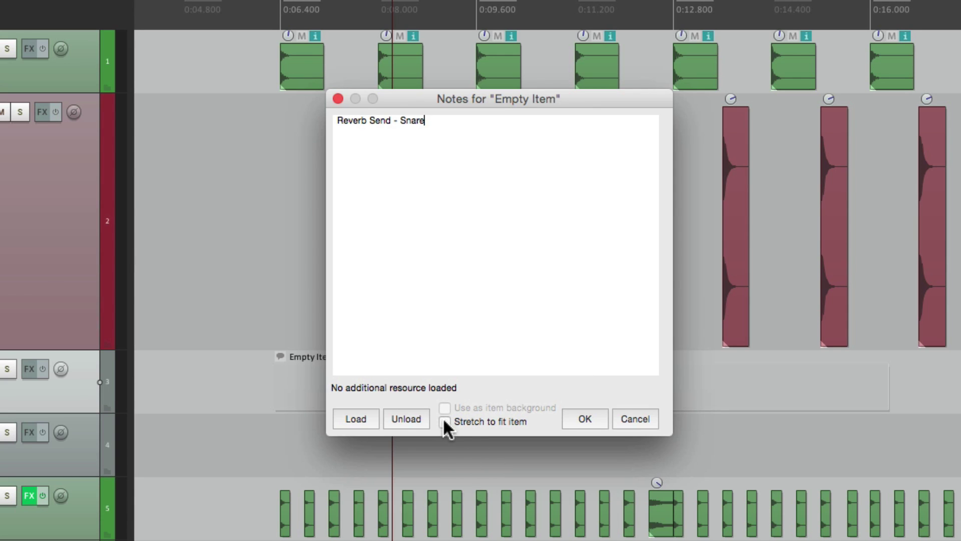
click(581, 419)
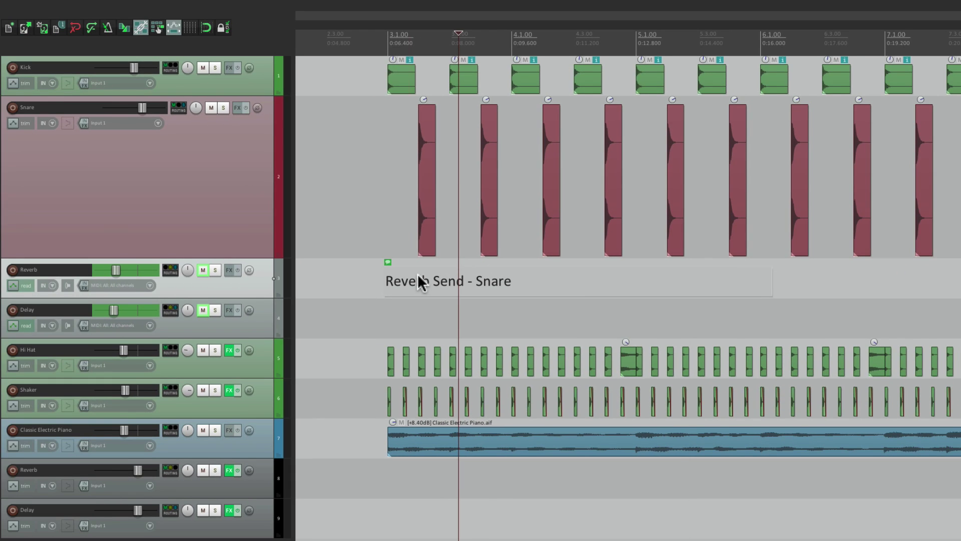
- Give the Reverb Send - Snare item a custom color sampled from the Snare track's red
right_click(421, 274)
mouse_move(489, 290)
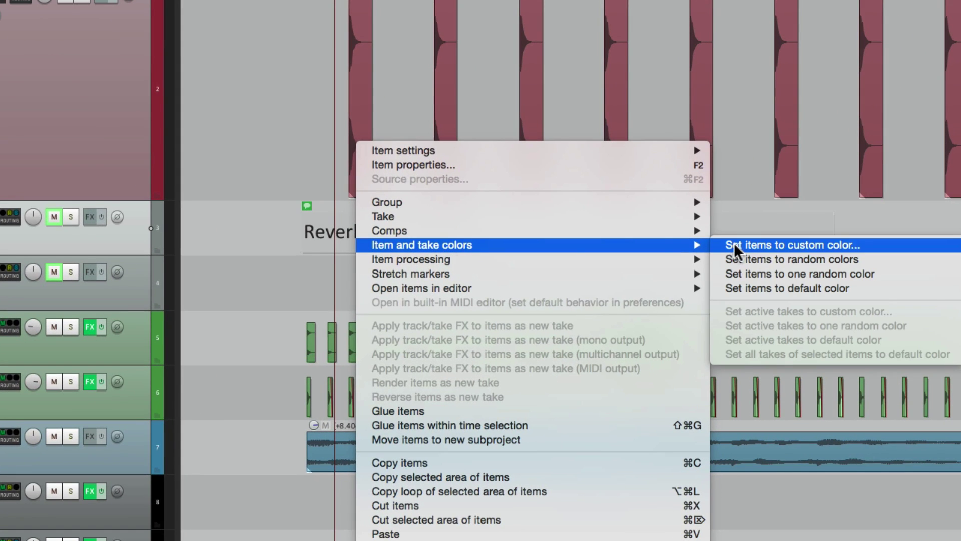
click(734, 245)
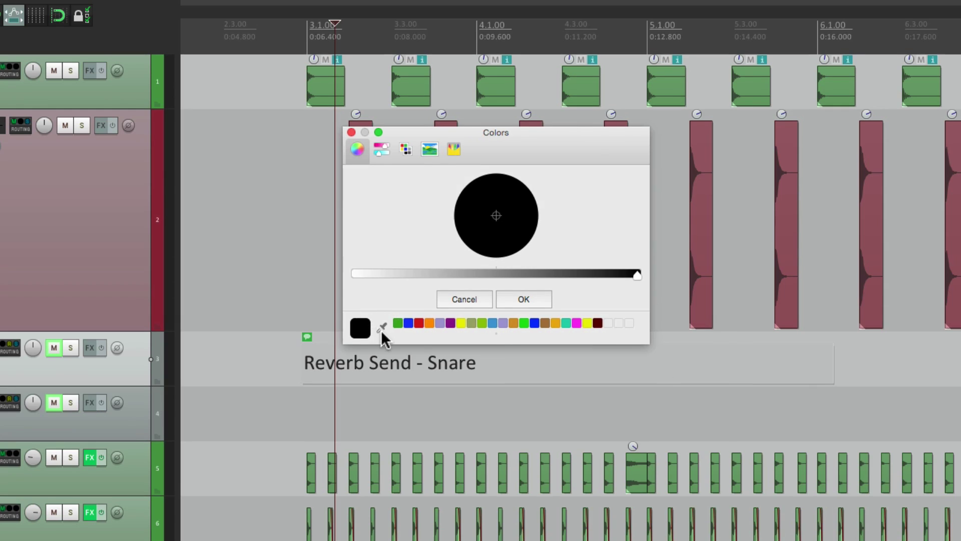
click(382, 329)
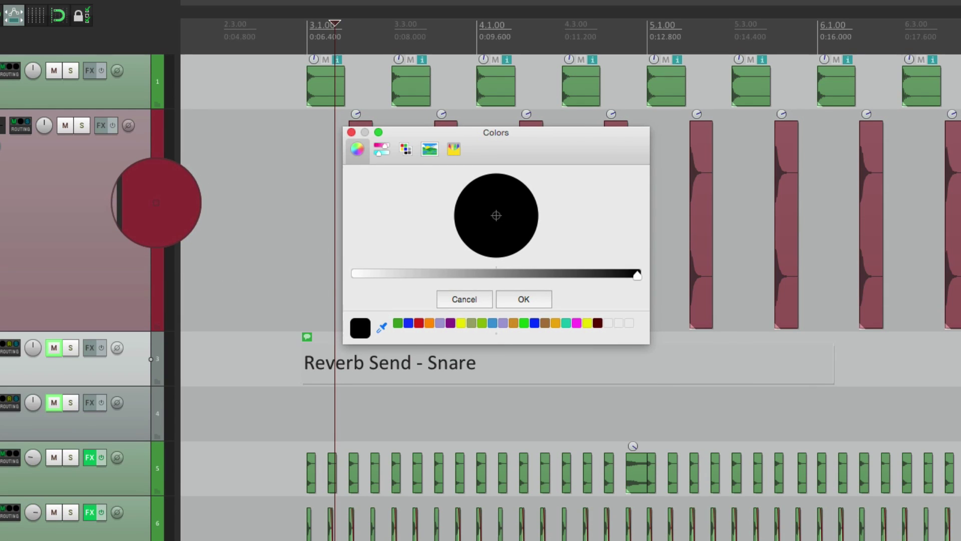
click(156, 202)
click(519, 303)
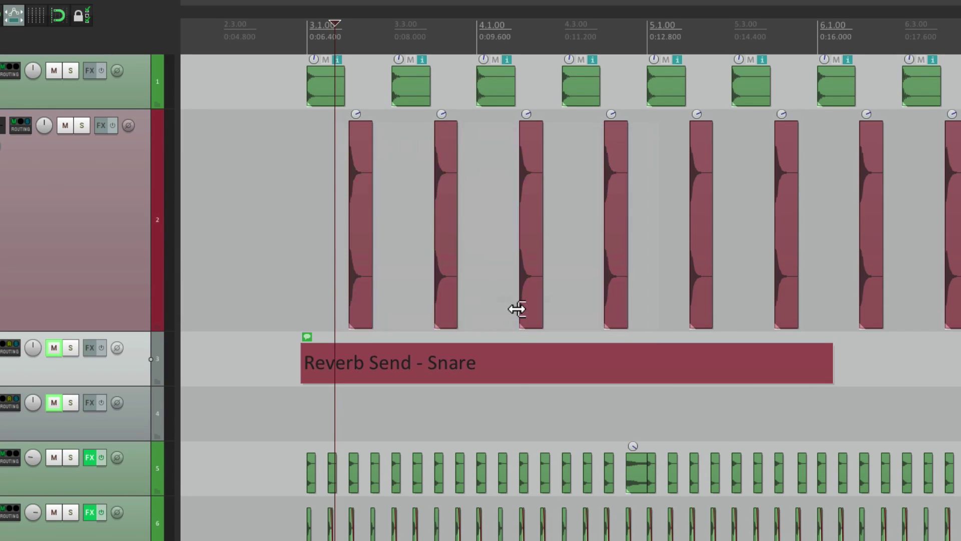
- Extend the end of the Reverb Send - Snare item to just past measure 13
scroll(503, 401, down, 5)
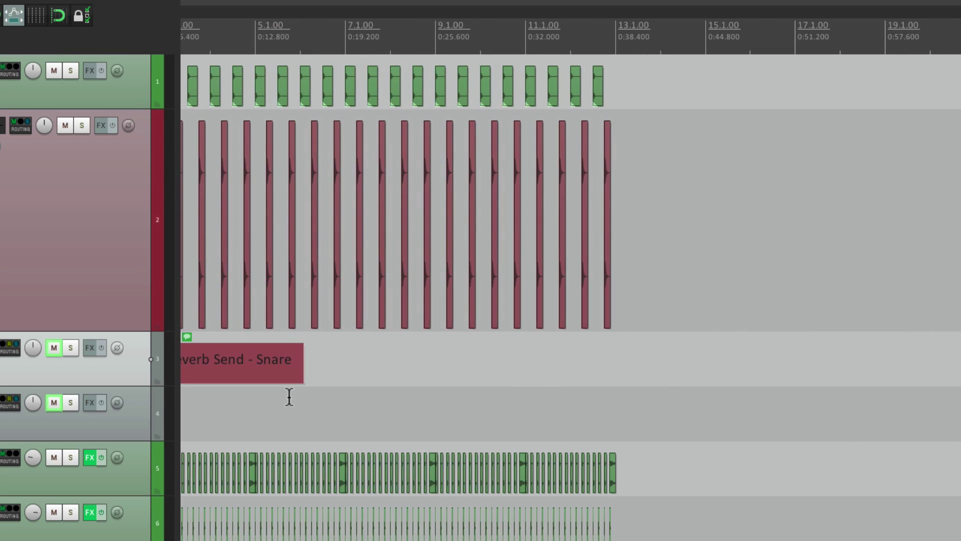
drag(302, 365, 624, 379)
scroll(589, 431, left, 5)
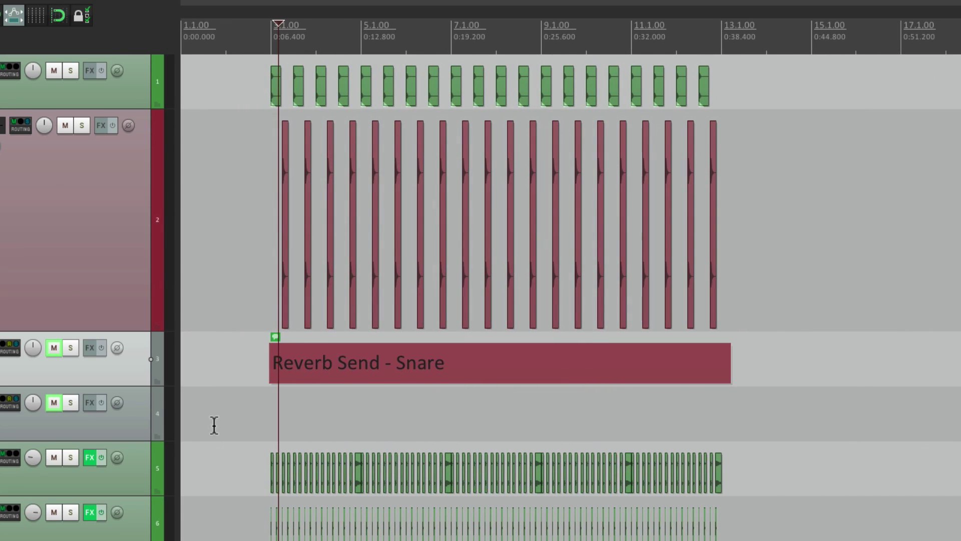
- Copy the Reverb Send - Snare item onto Delay track 4, starting just before measure 3
scroll(211, 426, up, 8)
click(427, 359)
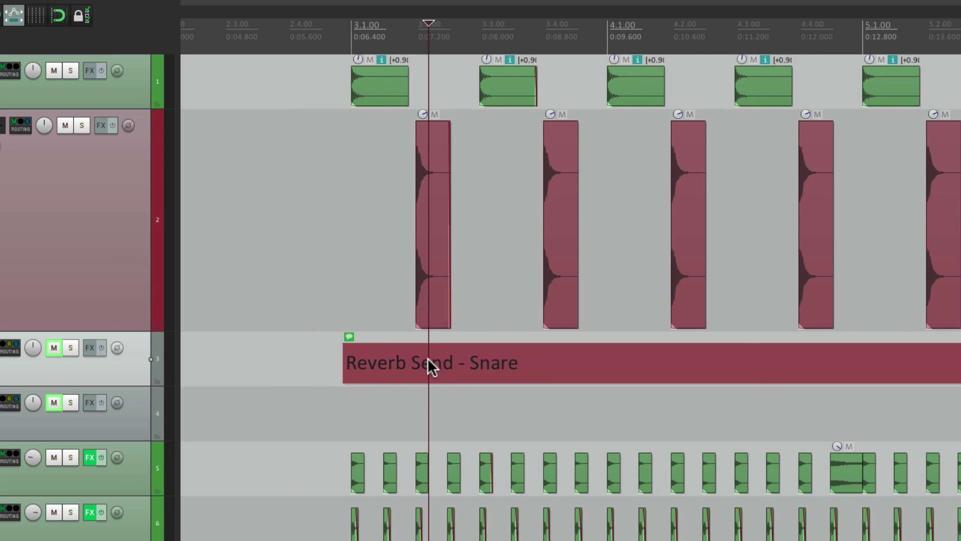
click(343, 394)
key(ctrl+v)
click(300, 404)
- Change the note of the copied item on track 4 to "Delay Send - Snare"
double_click(395, 415)
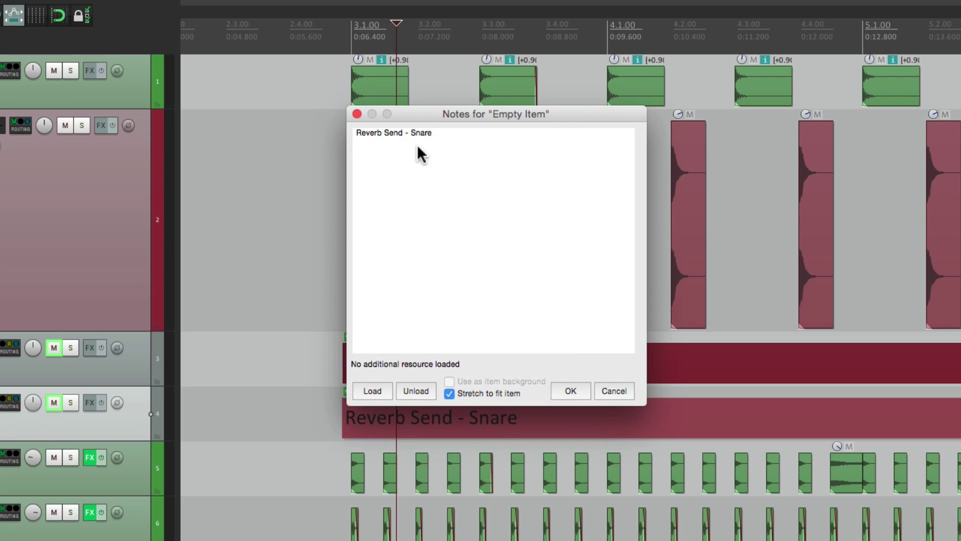
double_click(378, 133)
text(Dela)
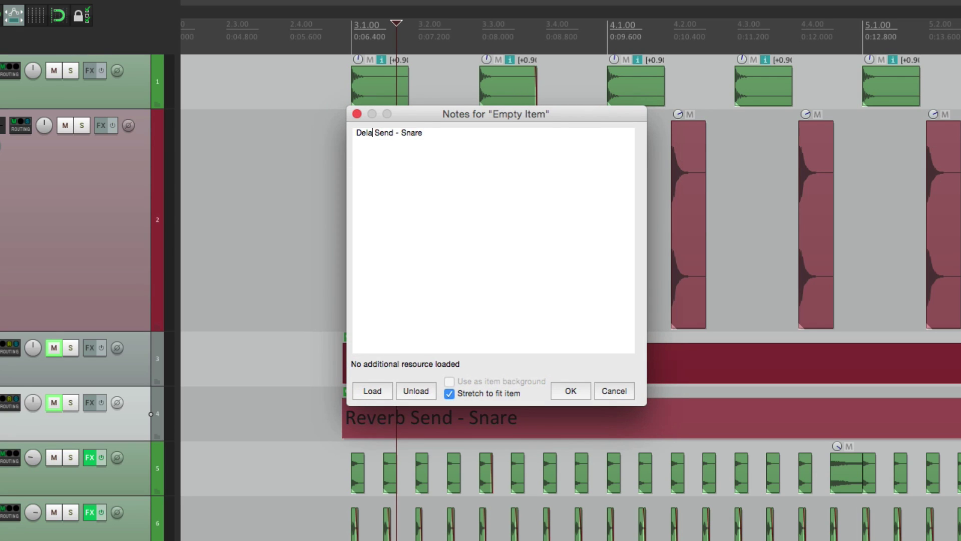
text(y)
- Play the project from just before measure 3 through the start of measure 5 to hear the automated Snare sends
scroll(312, 400, up, 5)
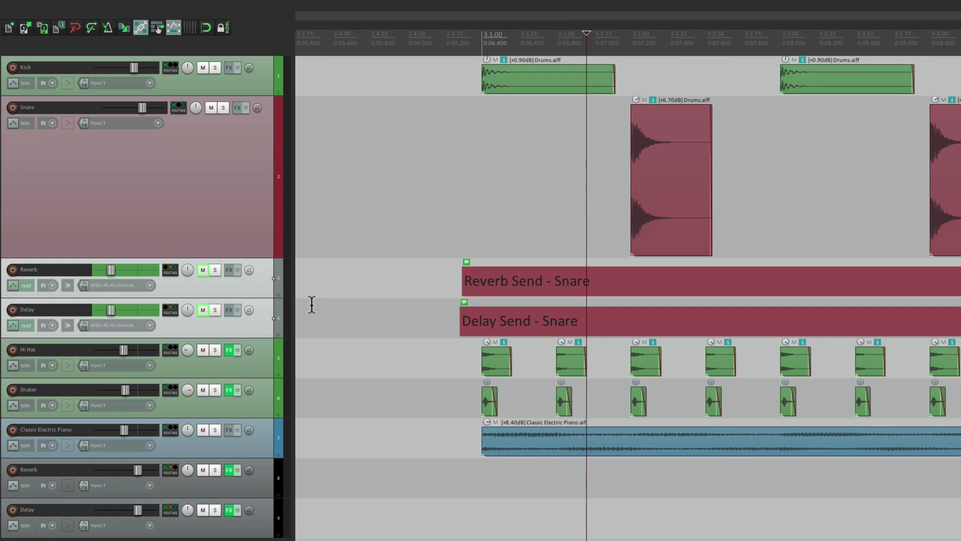
click(430, 294)
key(space)
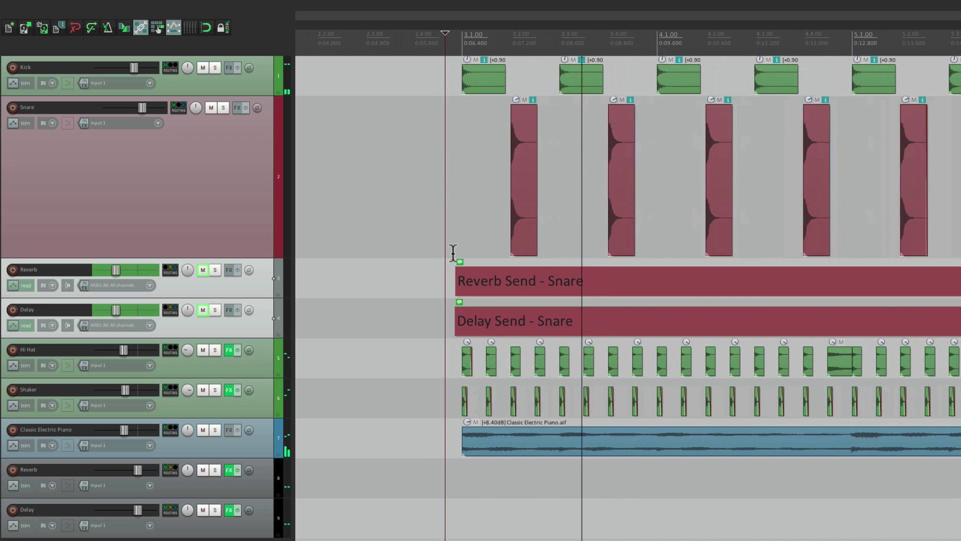
scroll(453, 254, down, 5)
scroll(453, 254, right, 3)
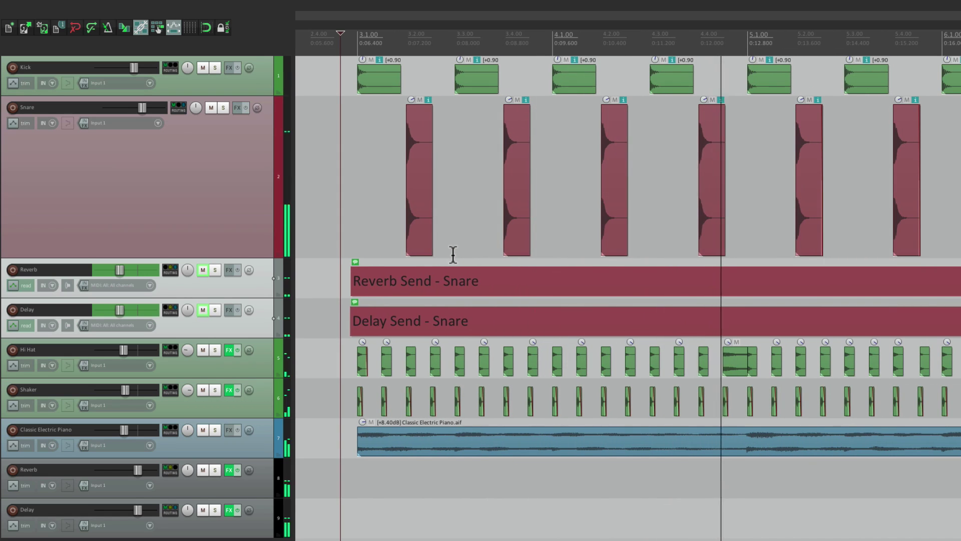
key(space)
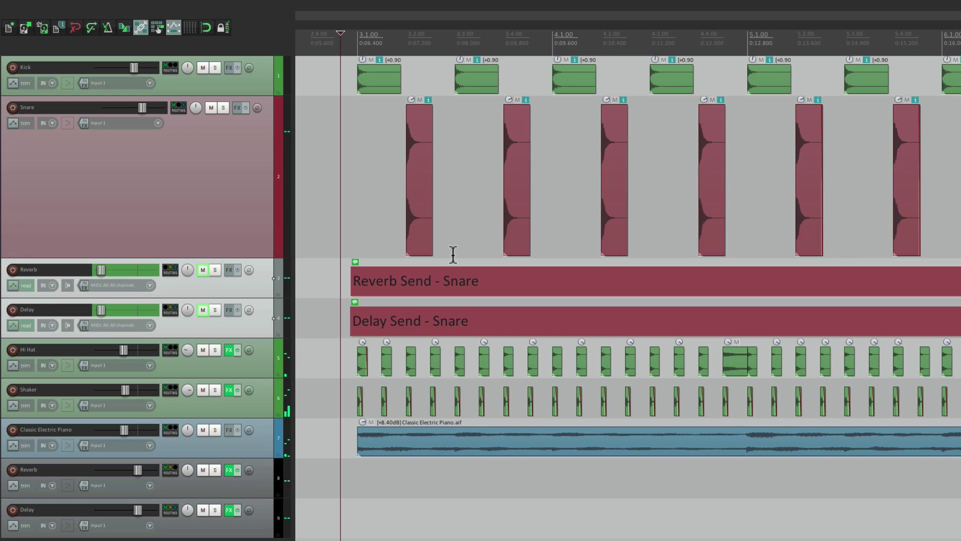